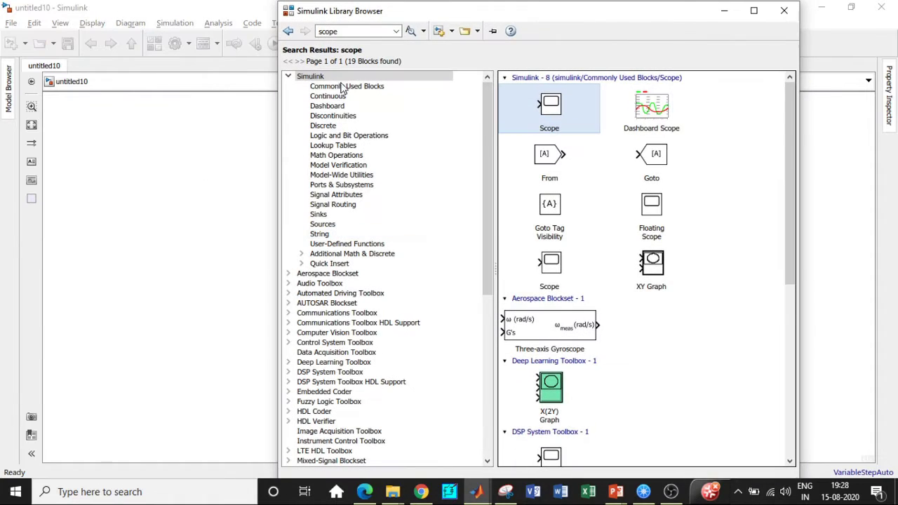
# Search 'powergui' and add the powergui and Voltage Measurement blocks to the model
pyautogui.doubleClick(344, 31)
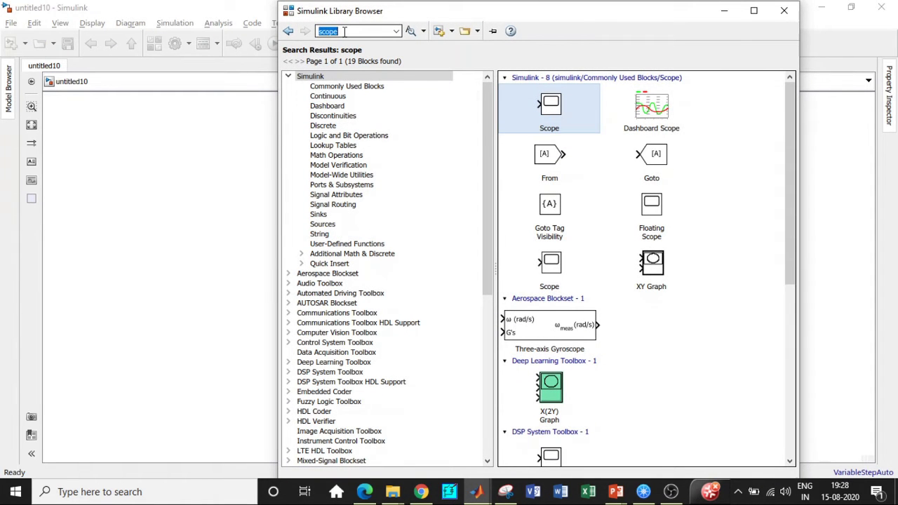
pyautogui.write('powergui')
pyautogui.press('Return')
pyautogui.click(551, 111)
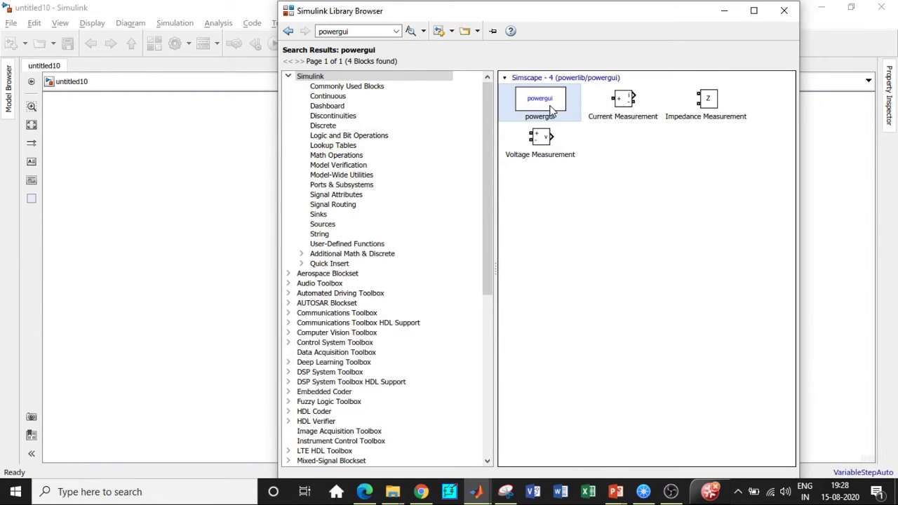
pyautogui.rightClick(552, 110)
pyautogui.click(538, 134)
pyautogui.click(539, 139)
pyautogui.rightClick(540, 141)
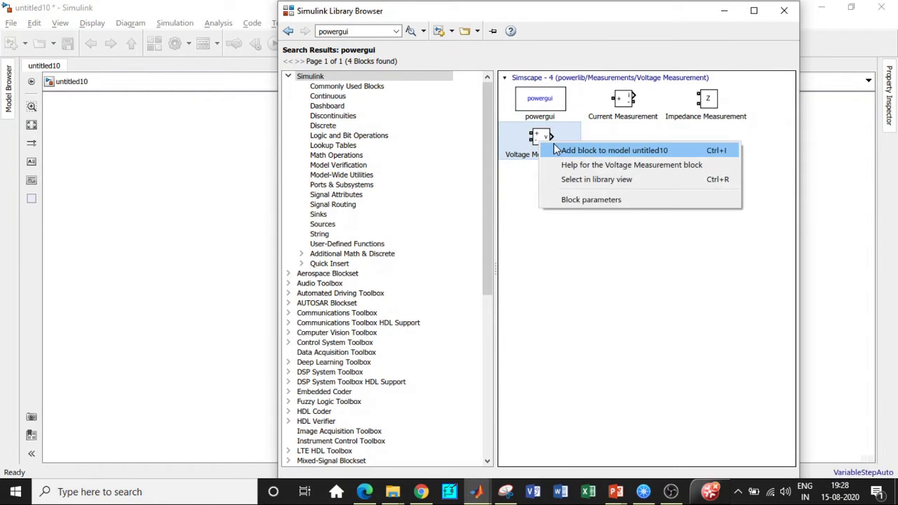
pyautogui.click(556, 149)
# Search 'ac voltage', add the AC Voltage Source block, and enter 'Thy' as the next search
pyautogui.click(356, 31)
pyautogui.press('BackSpace')
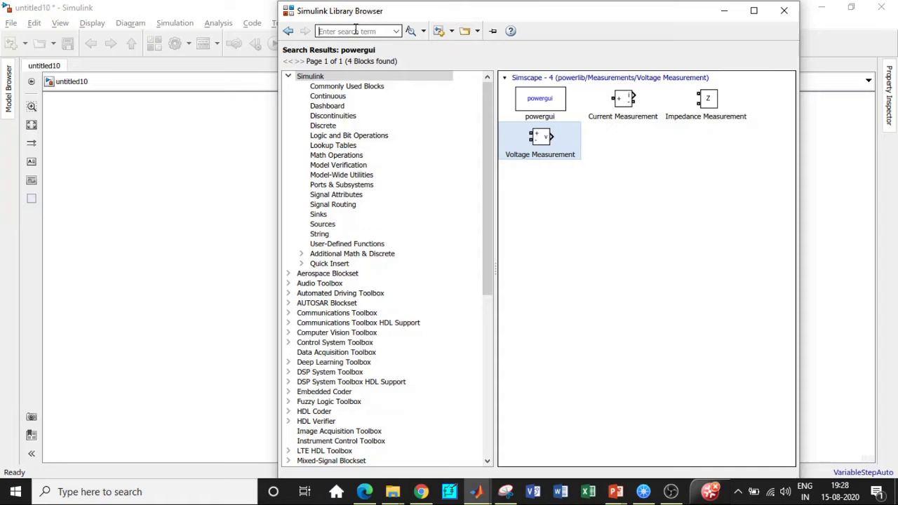
pyautogui.write('Ac')
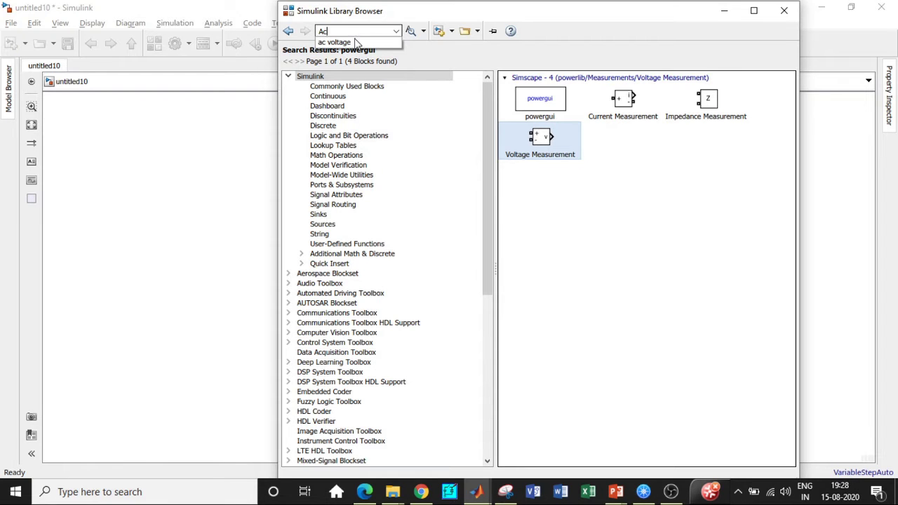
pyautogui.click(358, 42)
pyautogui.press('Return')
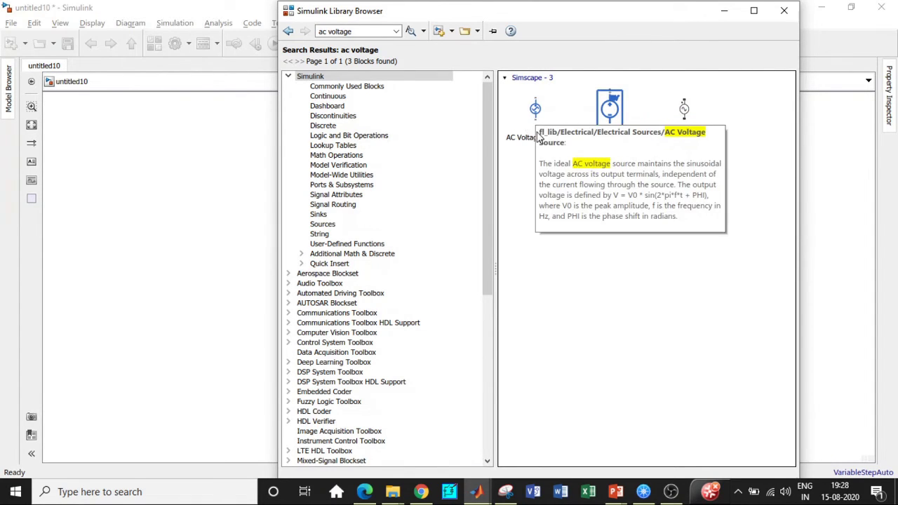
pyautogui.click(717, 143)
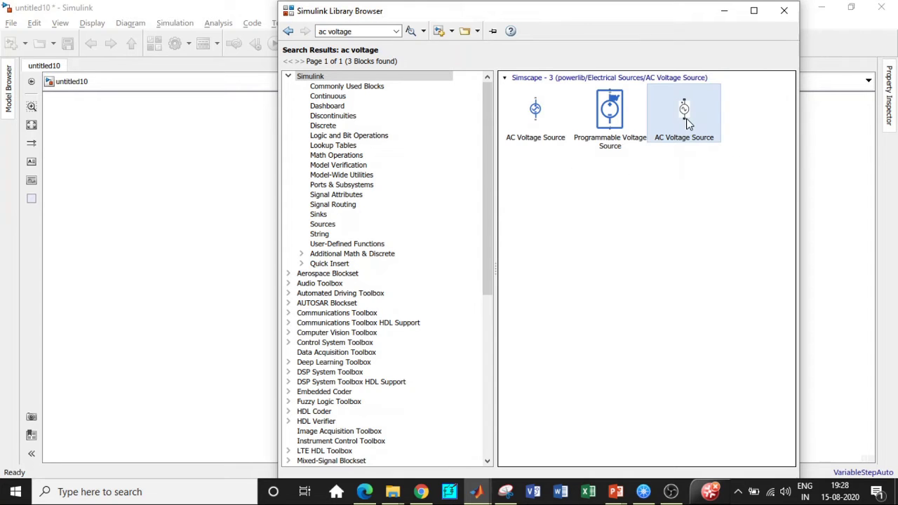
pyautogui.rightClick(687, 120)
pyautogui.click(705, 129)
pyautogui.tripleClick(367, 33)
pyautogui.press('BackSpace')
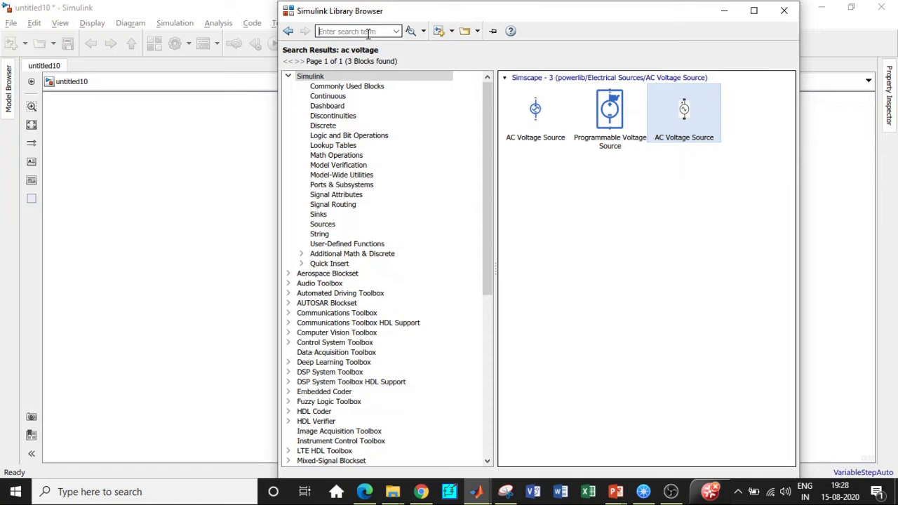
pyautogui.write('Thy')
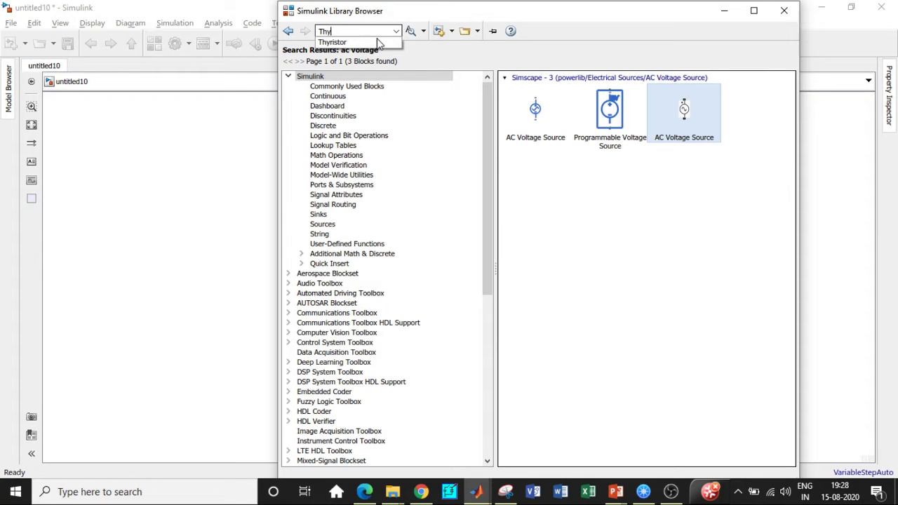
# Run the Thyristor search and add the Thyristor block to the model
pyautogui.click(357, 42)
pyautogui.press('Return')
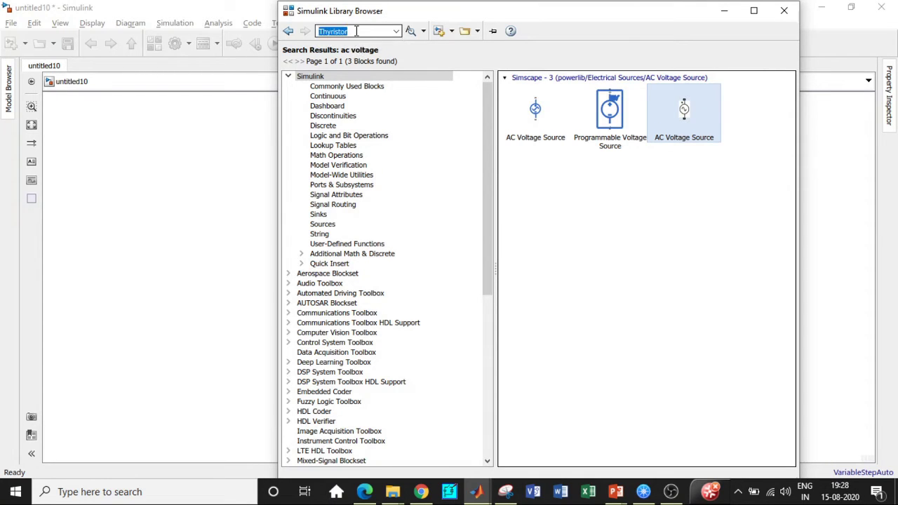
pyautogui.scroll(-5, 619, 320)
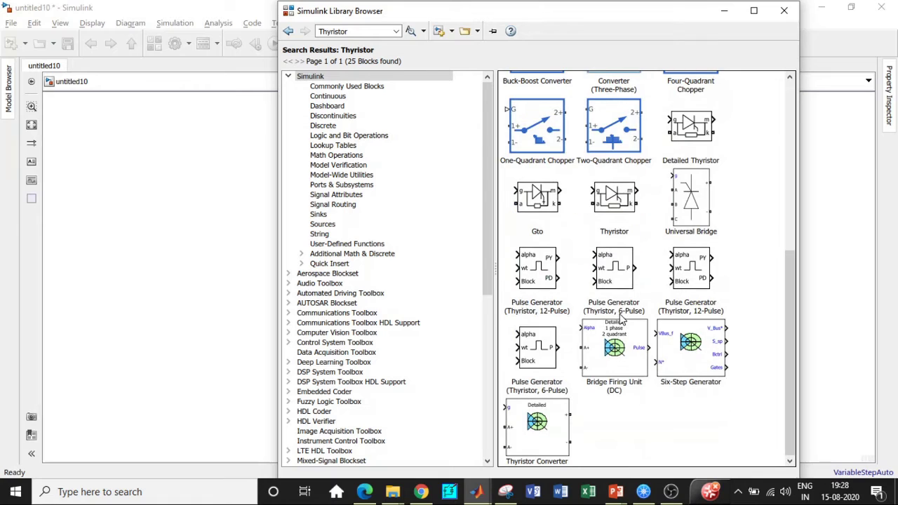
pyautogui.rightClick(610, 210)
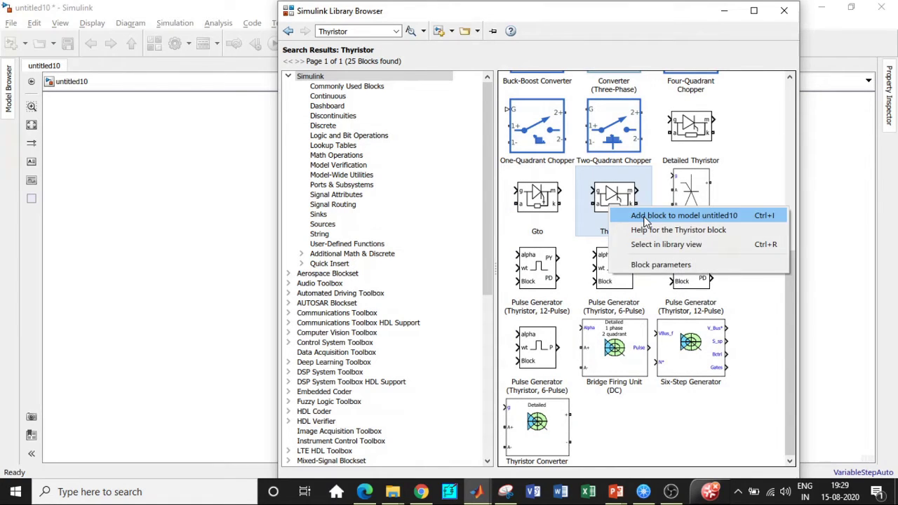
pyautogui.click(328, 28)
# Search 'Pulse' and pick the Pulse Generator block
pyautogui.click(362, 32)
pyautogui.press('BackSpace')
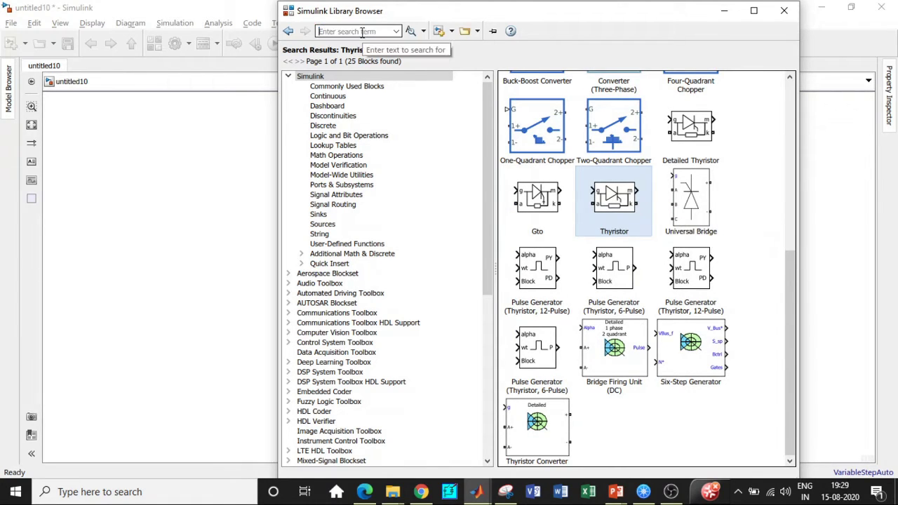
pyautogui.write('Pu')
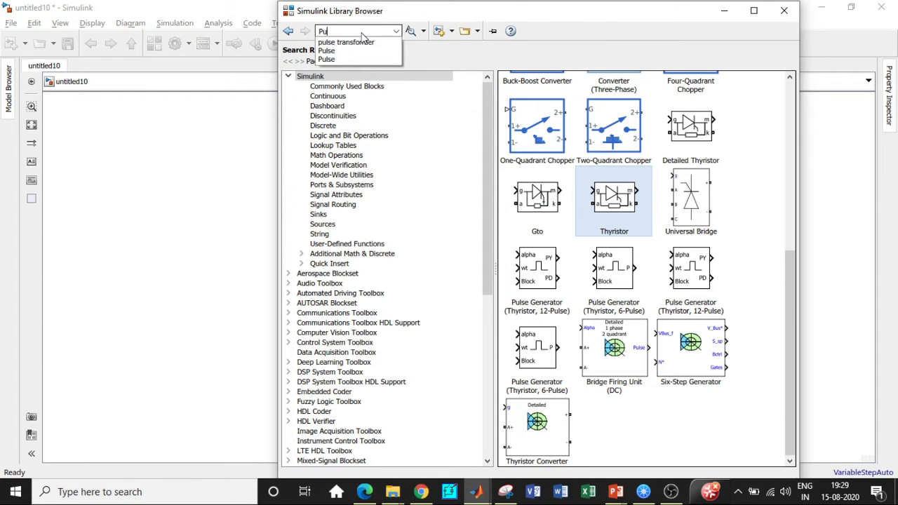
pyautogui.write('lse')
pyautogui.click(355, 51)
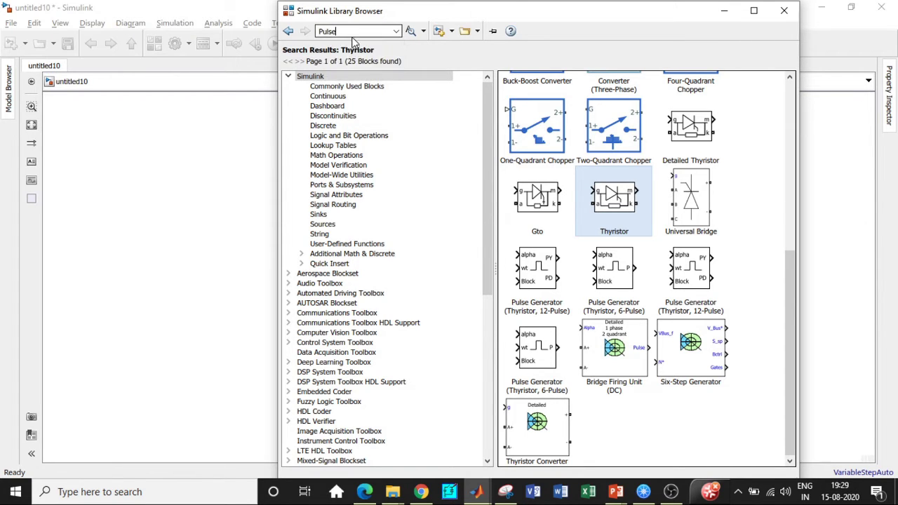
pyautogui.click(353, 33)
pyautogui.press('Return')
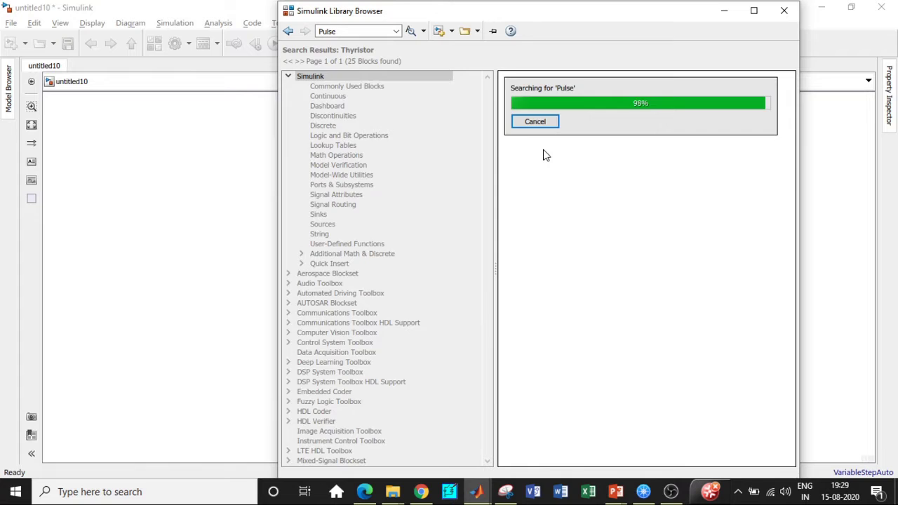
pyautogui.click(568, 123)
# Search 'series' and add the Series RLC Branch block to the model
pyautogui.click(342, 29)
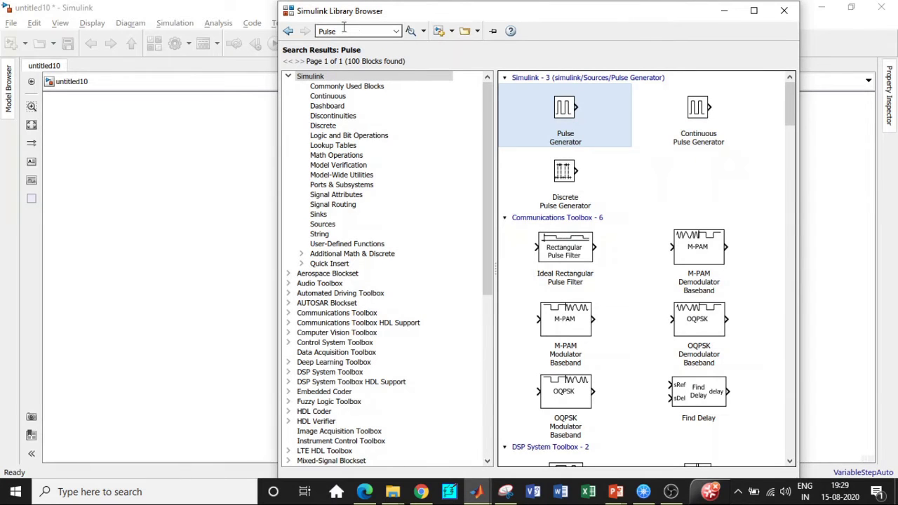
pyautogui.write('serie')
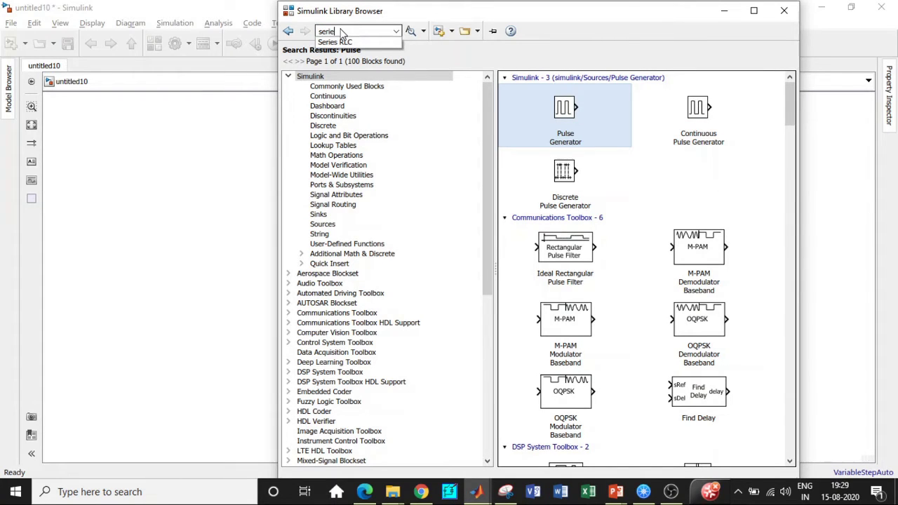
pyautogui.write('s')
pyautogui.click(337, 42)
pyautogui.press('Return')
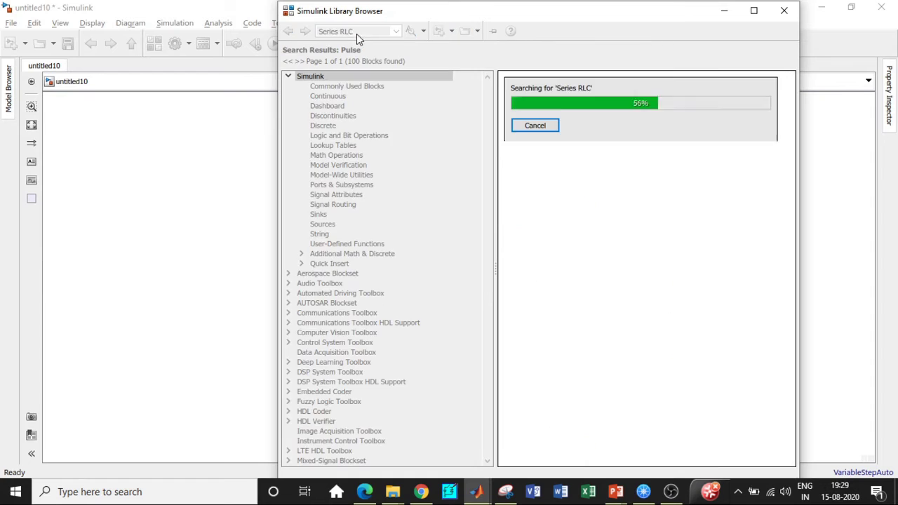
pyautogui.click(537, 196)
pyautogui.rightClick(562, 186)
pyautogui.click(565, 187)
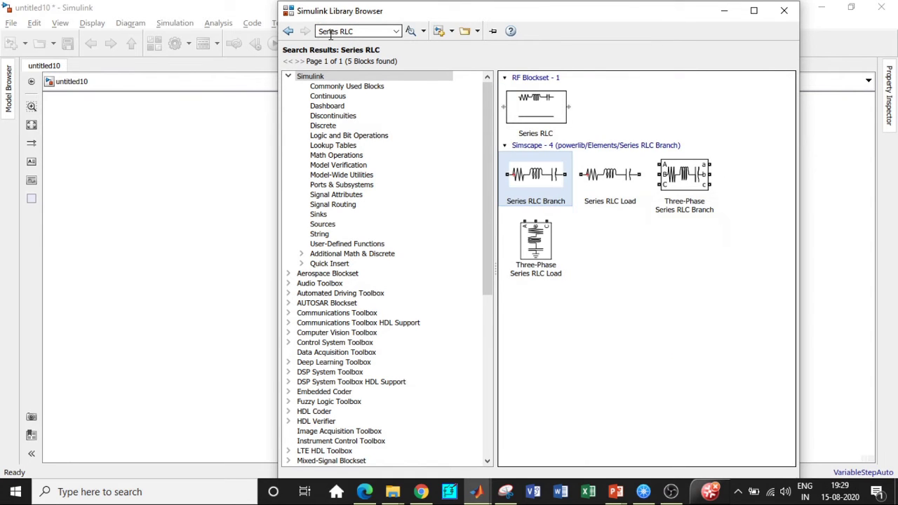
# Search 'scope' and pick the Scope block
pyautogui.tripleClick(354, 31)
pyautogui.write('sc')
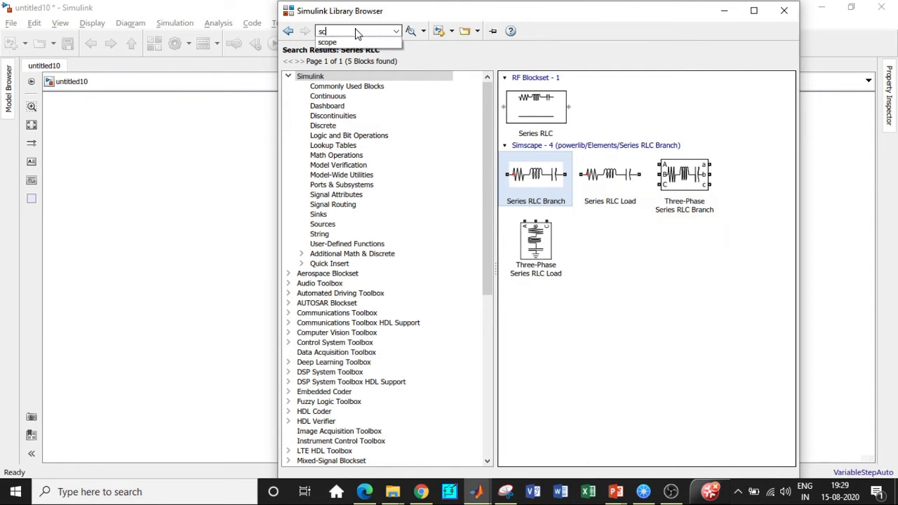
pyautogui.write('ope')
pyautogui.tripleClick(356, 31)
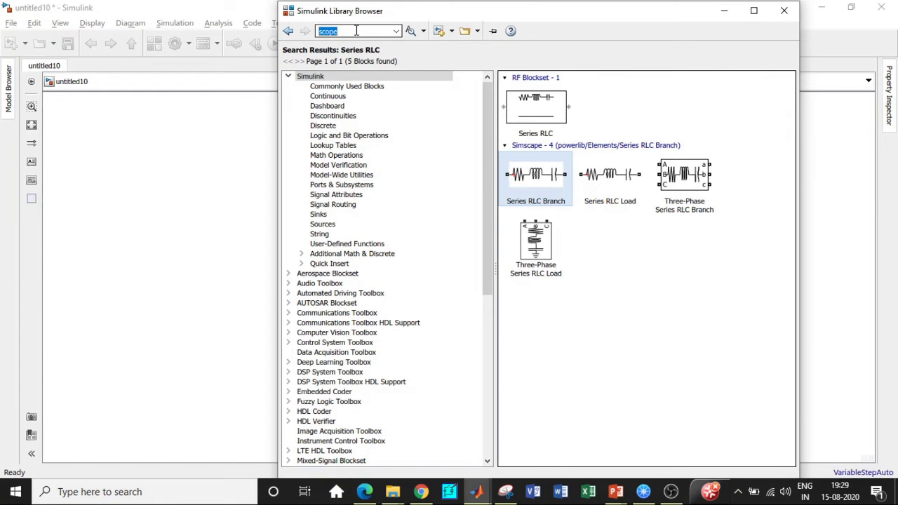
pyautogui.press('Return')
pyautogui.click(543, 113)
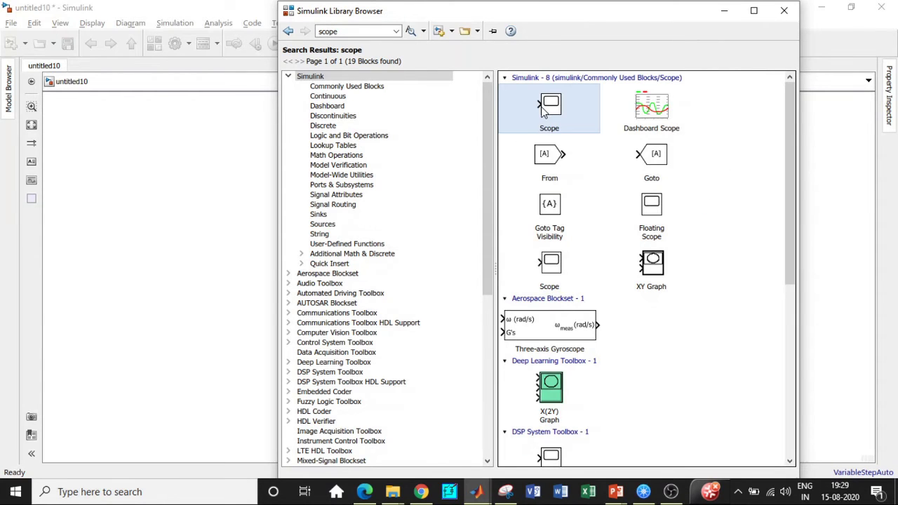
# Spread the stacked Scope, RLC branch, Pulse Generator, Thyristor and source blocks across the canvas
pyautogui.click(724, 10)
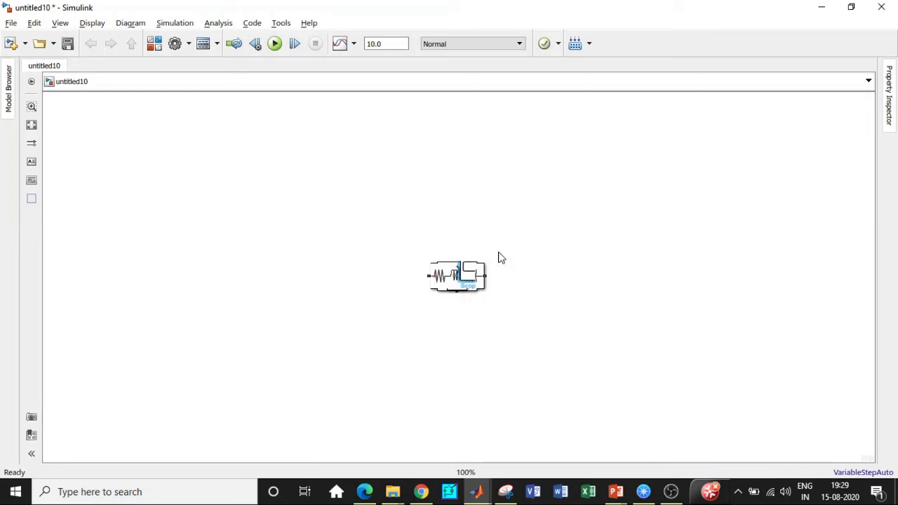
pyautogui.moveTo(471, 272); pyautogui.dragTo(693, 148)
pyautogui.moveTo(474, 293); pyautogui.dragTo(549, 341)
pyautogui.moveTo(456, 276); pyautogui.dragTo(272, 223)
pyautogui.moveTo(449, 290); pyautogui.dragTo(155, 290)
pyautogui.moveTo(456, 276); pyautogui.dragTo(111, 119)
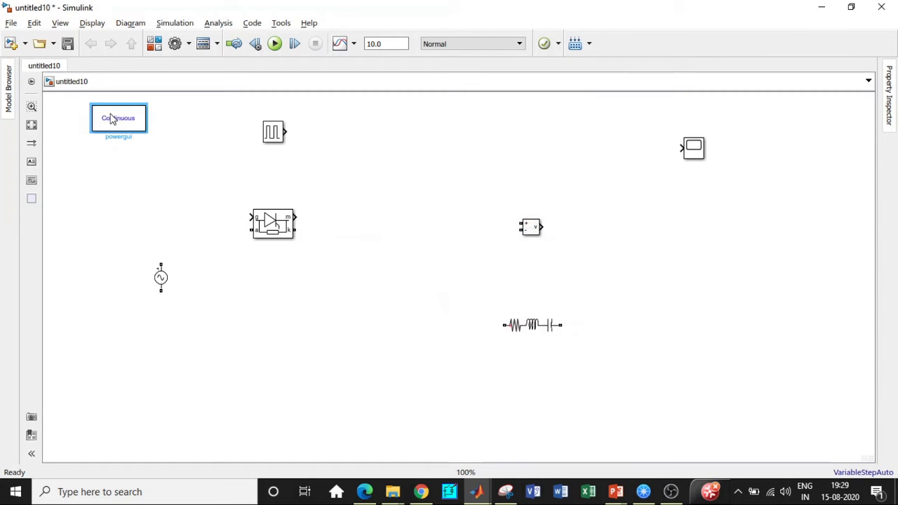
# Rotate the Series RLC Branch vertical with Ctrl+R and place it right of the AC source
pyautogui.click(530, 229)
pyautogui.moveTo(533, 327); pyautogui.dragTo(388, 311)
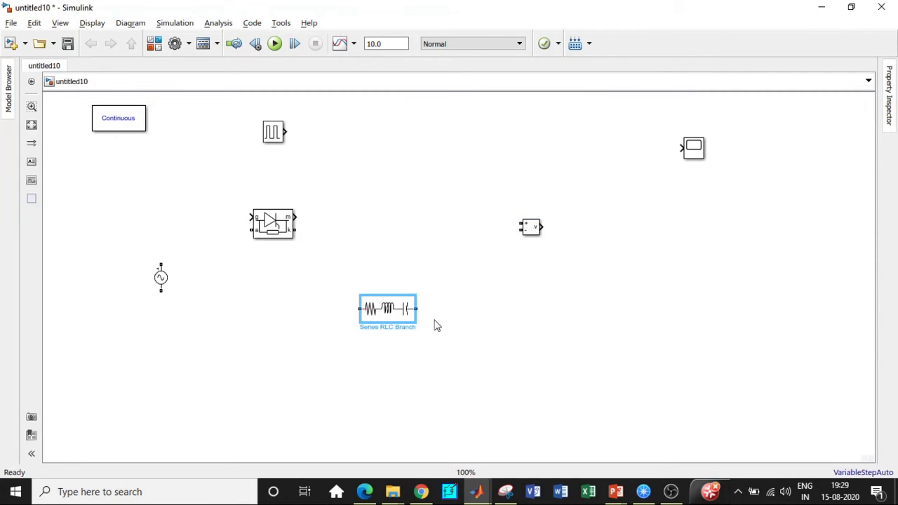
pyautogui.doubleClick(385, 309)
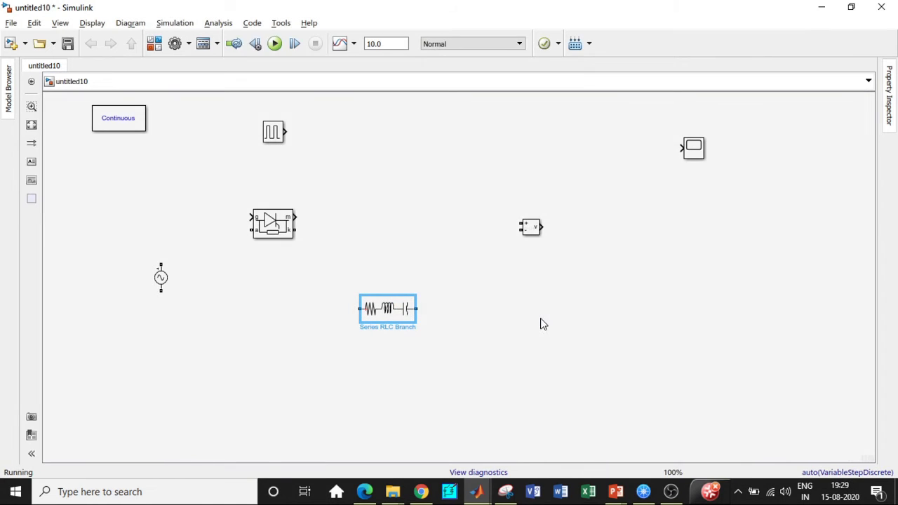
pyautogui.hotkey('ctrl', 'r')
pyautogui.click(488, 347)
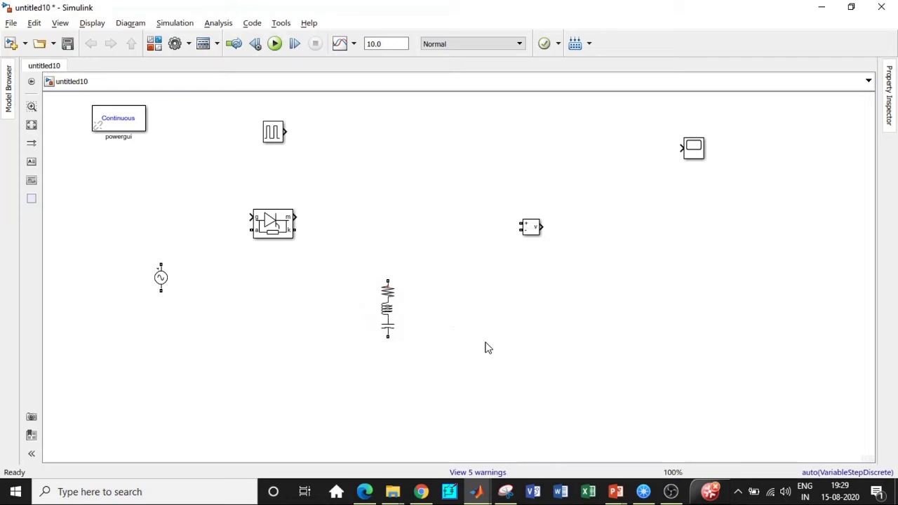
pyautogui.moveTo(388, 309); pyautogui.dragTo(374, 279)
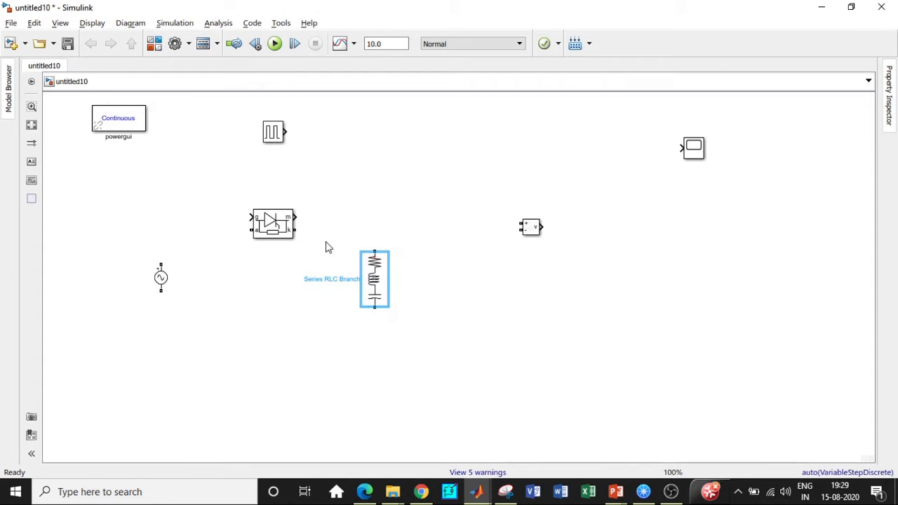
# Set the Series RLC Branch type to R so it is a pure resistor
pyautogui.doubleClick(384, 284)
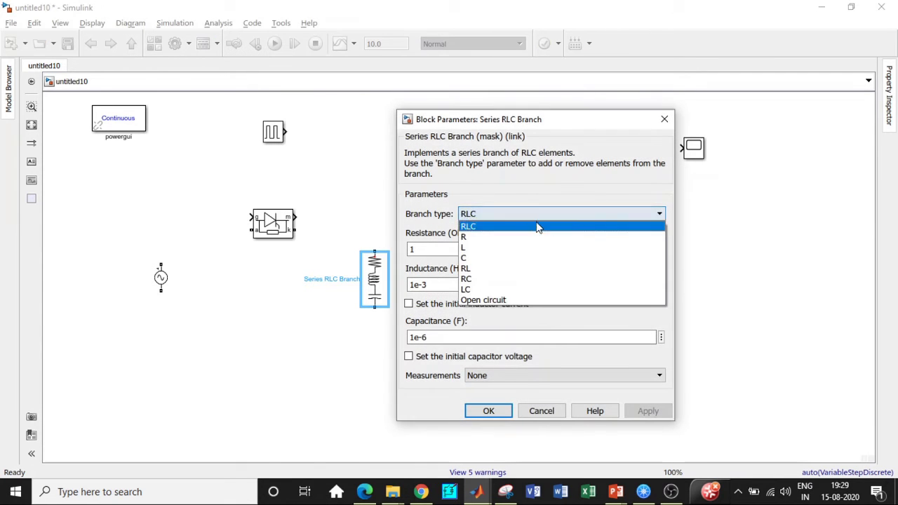
pyautogui.click(536, 237)
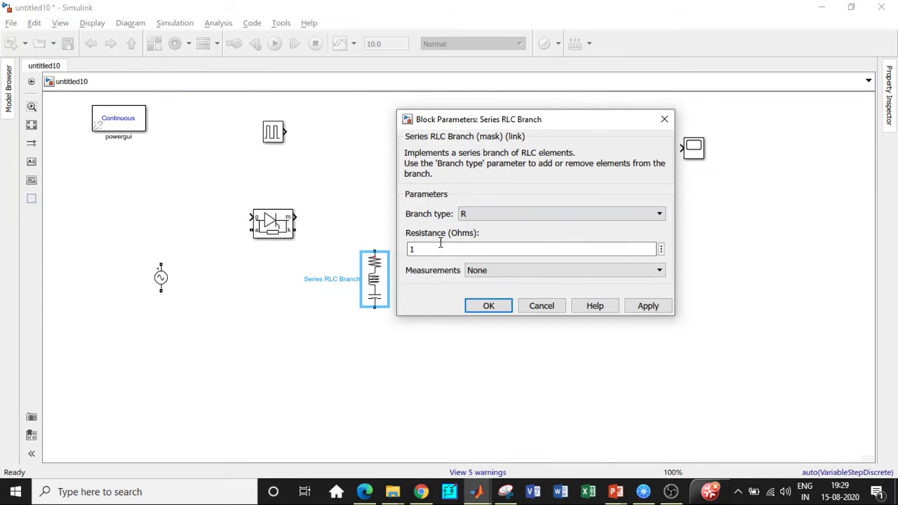
pyautogui.click(493, 307)
pyautogui.moveTo(377, 288); pyautogui.dragTo(381, 301)
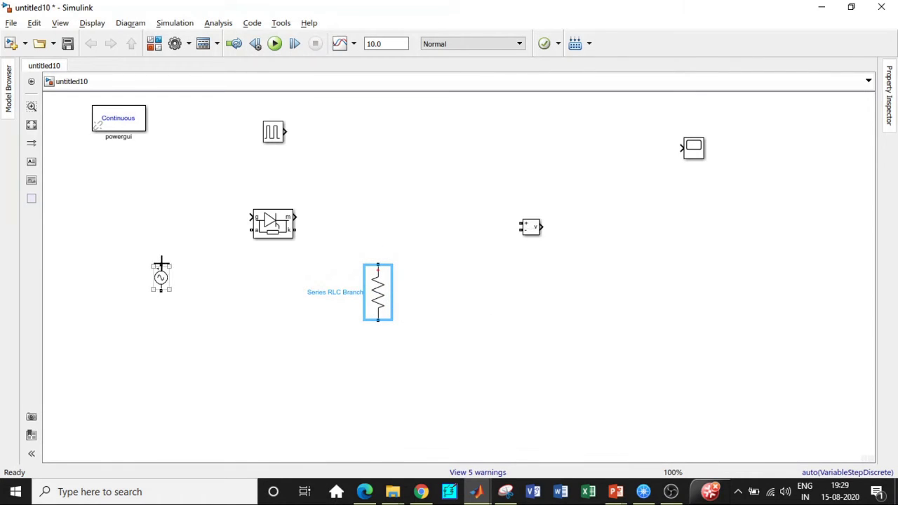
# Wire the AC source top to the thyristor anode and hide the thyristor's measurement port
pyautogui.moveTo(160, 264)
pyautogui.mouseDown()
pyautogui.moveTo(196, 231)
pyautogui.moveTo(251, 230)
pyautogui.mouseUp()
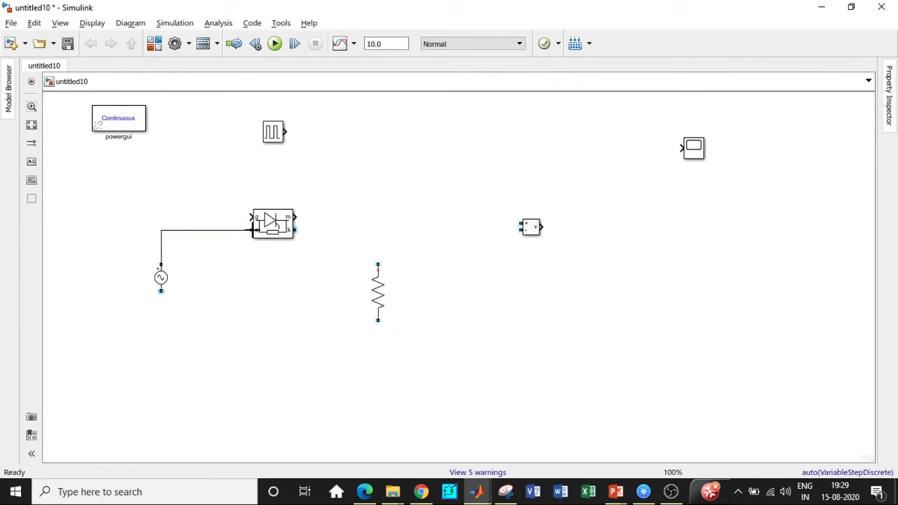
pyautogui.doubleClick(272, 237)
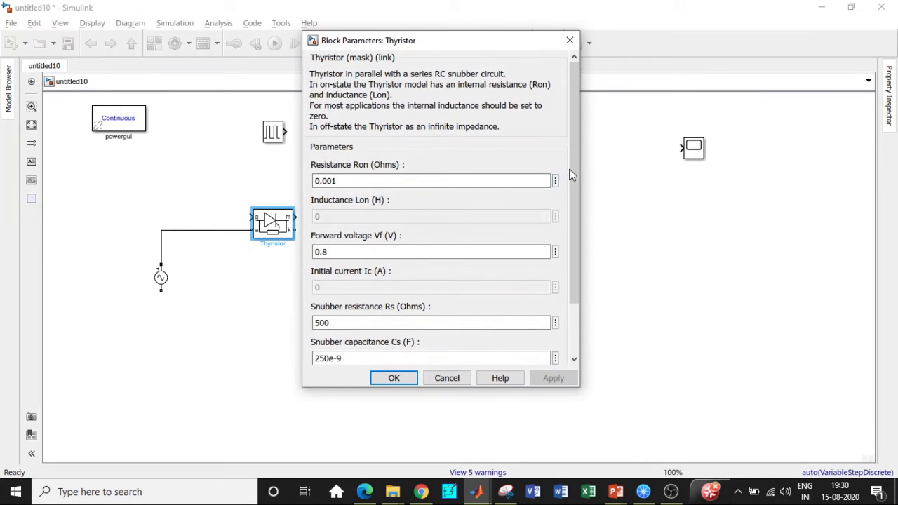
pyautogui.moveTo(573, 170); pyautogui.dragTo(575, 219)
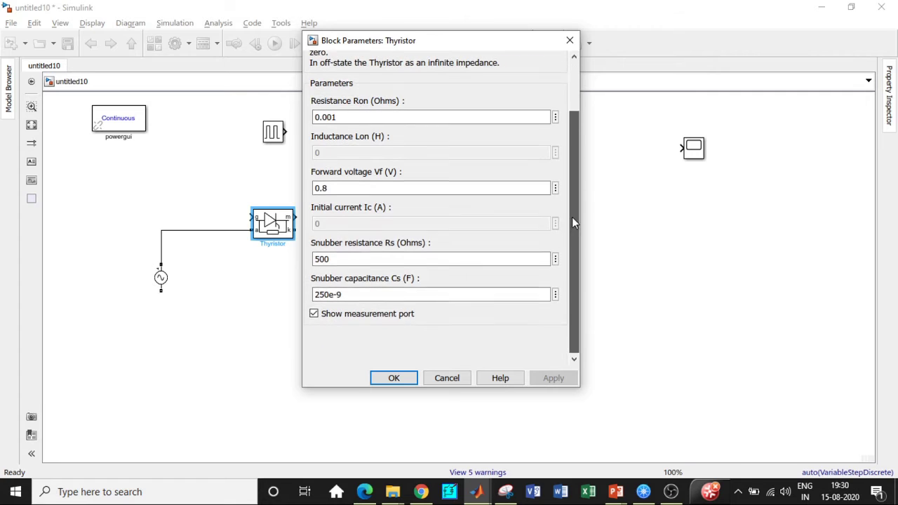
pyautogui.click(313, 312)
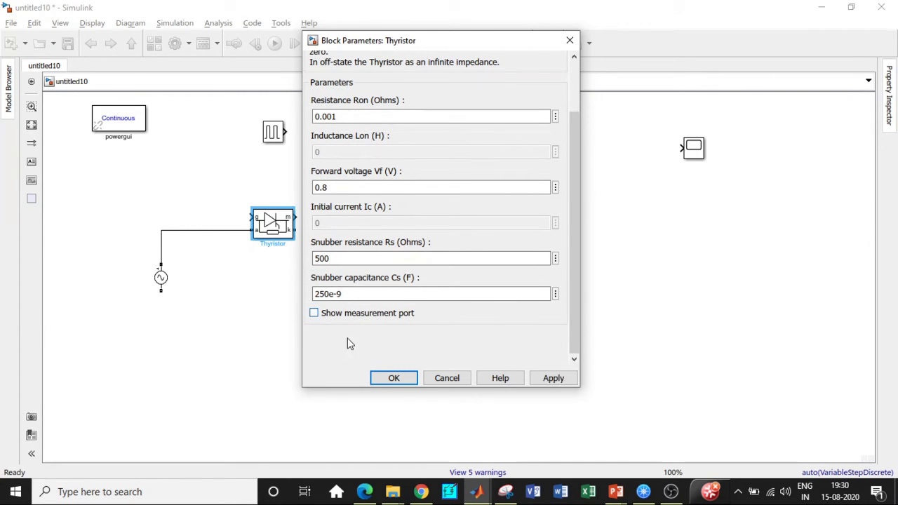
pyautogui.click(393, 378)
# Wire thyristor cathode and source bottom to the resistor, then move the pulse generator and voltmeter into position
pyautogui.moveTo(295, 223); pyautogui.dragTo(378, 265)
pyautogui.click(160, 284)
pyautogui.moveTo(161, 291)
pyautogui.mouseDown()
pyautogui.moveTo(336, 349)
pyautogui.moveTo(378, 321)
pyautogui.mouseUp()
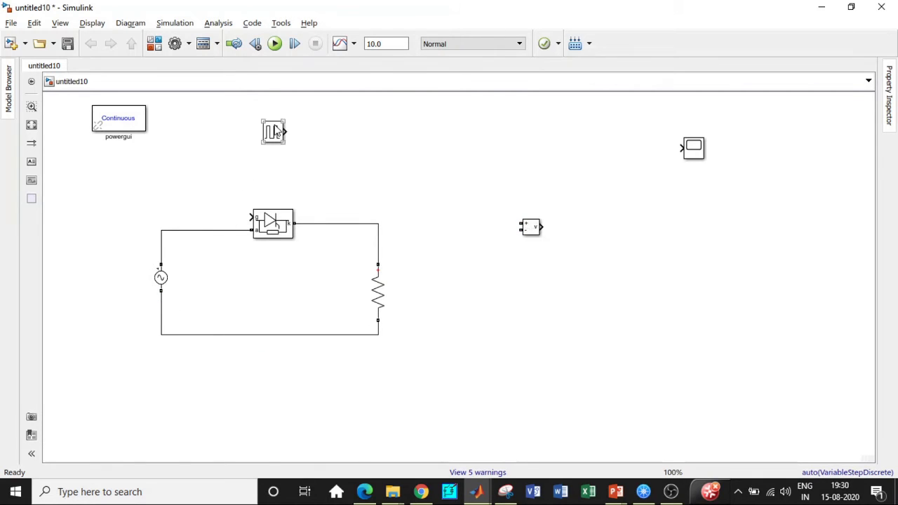
pyautogui.moveTo(271, 133)
pyautogui.mouseDown()
pyautogui.moveTo(202, 178)
pyautogui.moveTo(226, 187)
pyautogui.moveTo(251, 216)
pyautogui.mouseUp()
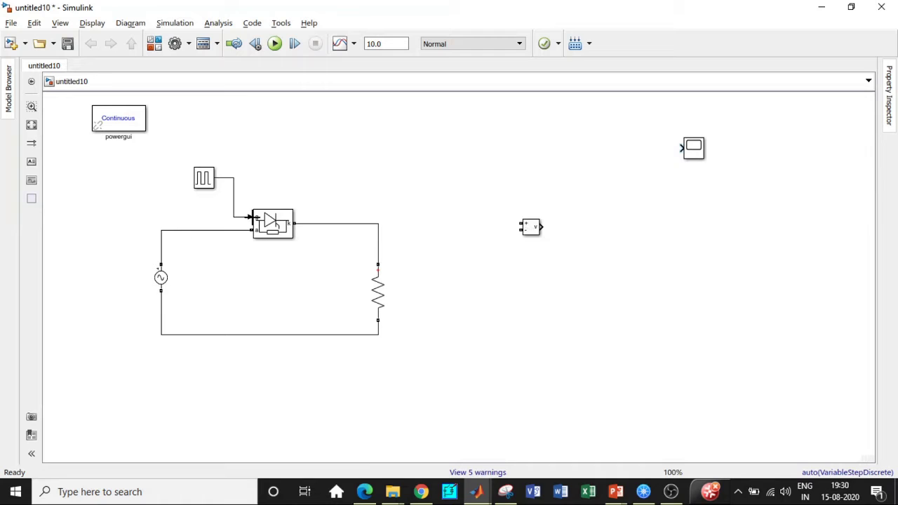
pyautogui.moveTo(529, 231); pyautogui.dragTo(463, 277)
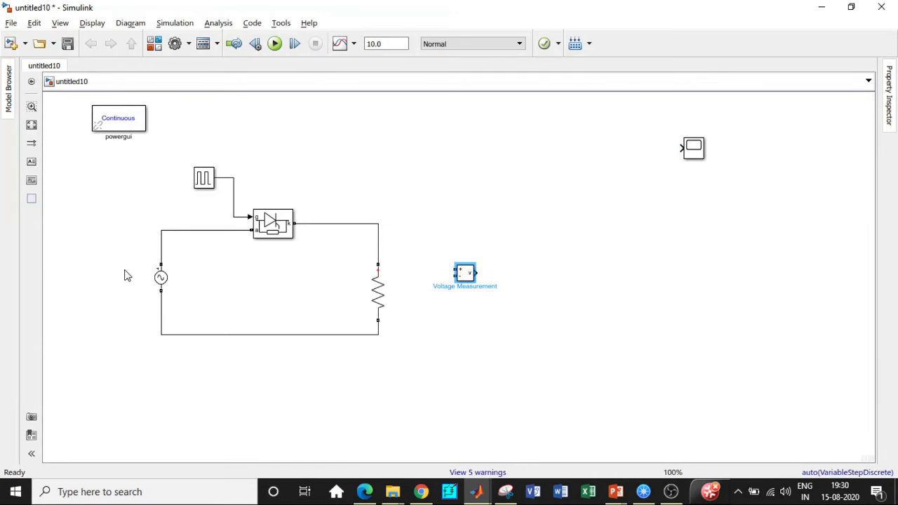
pyautogui.click(161, 278)
# Change the AC Voltage Source frequency from 60 to 50 Hz and peak amplitude from 100 to 230
pyautogui.doubleClick(161, 278)
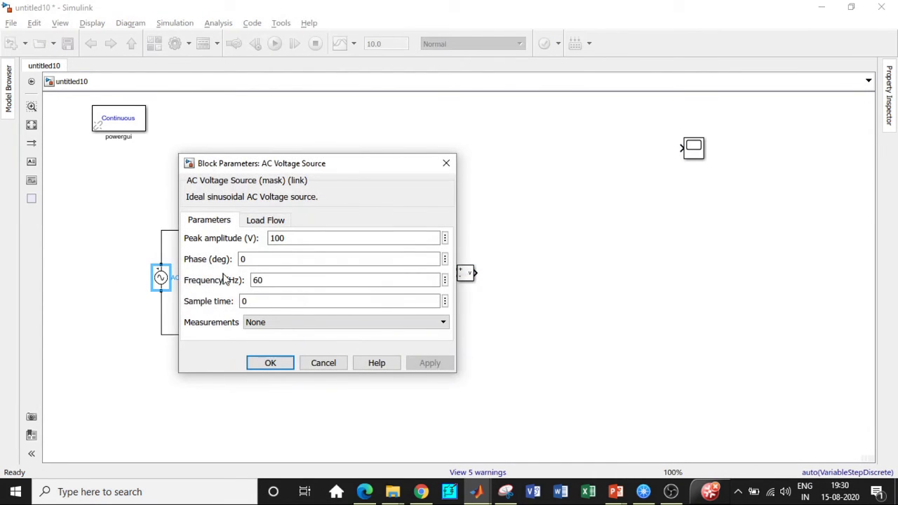
pyautogui.doubleClick(258, 280)
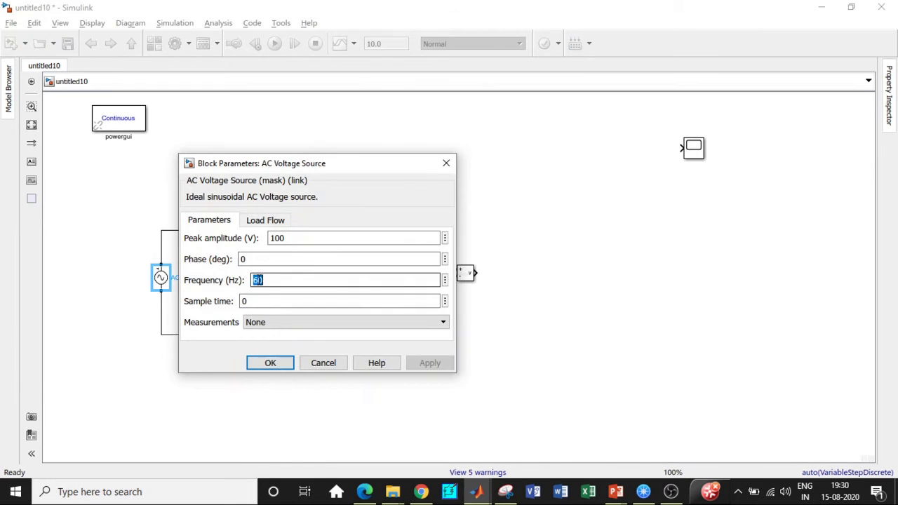
pyautogui.click(258, 280)
pyautogui.press('BackSpace')
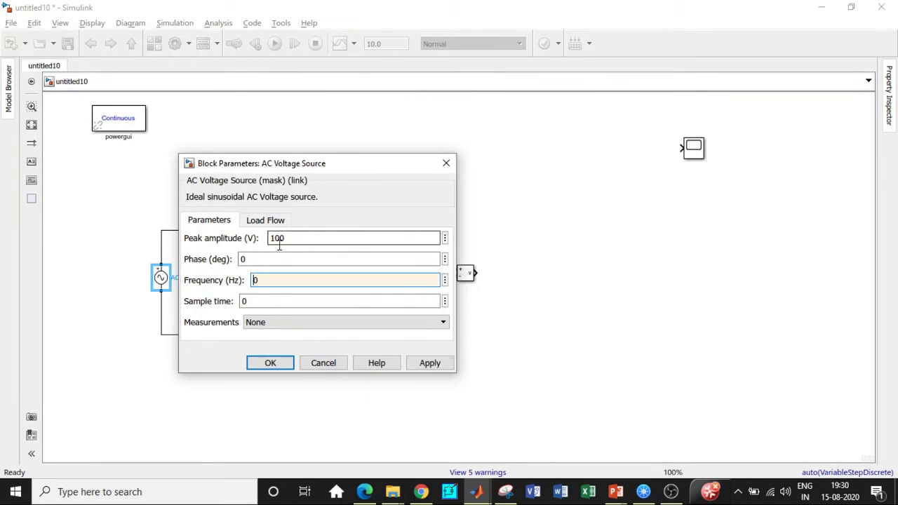
pyautogui.write('5')
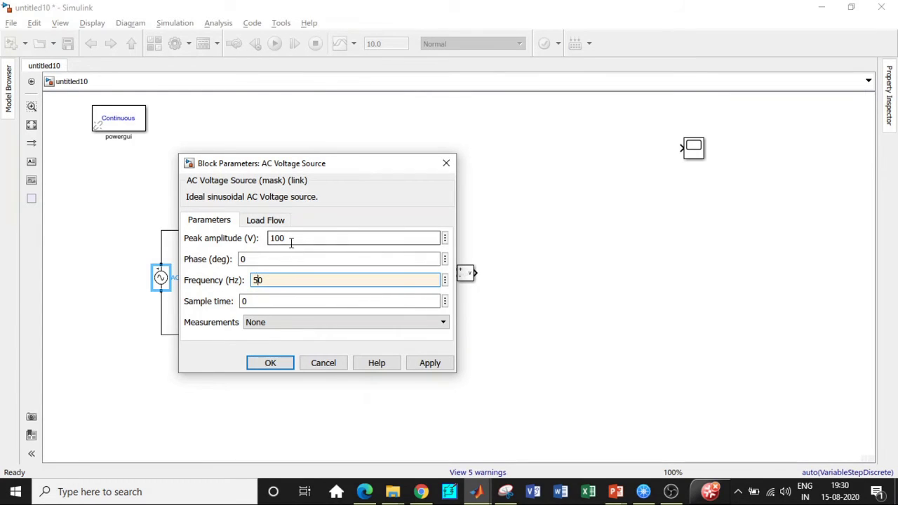
pyautogui.doubleClick(290, 239)
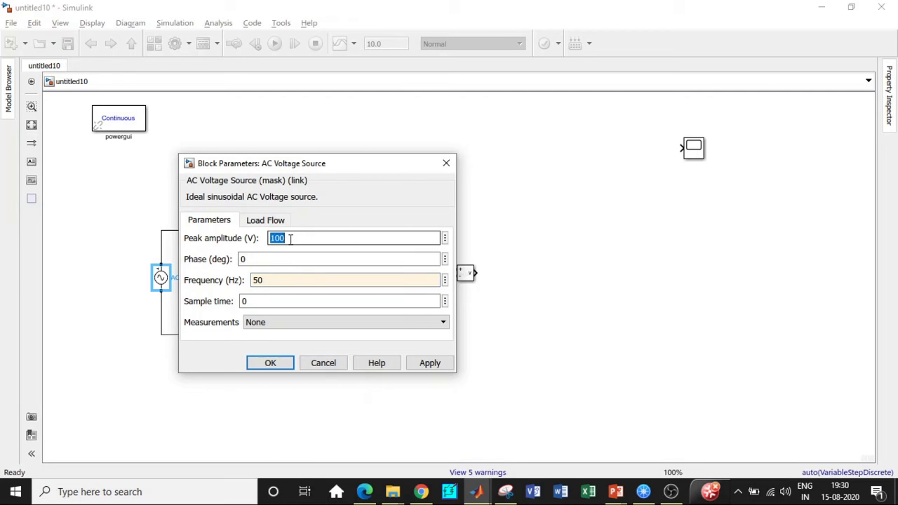
pyautogui.write('230')
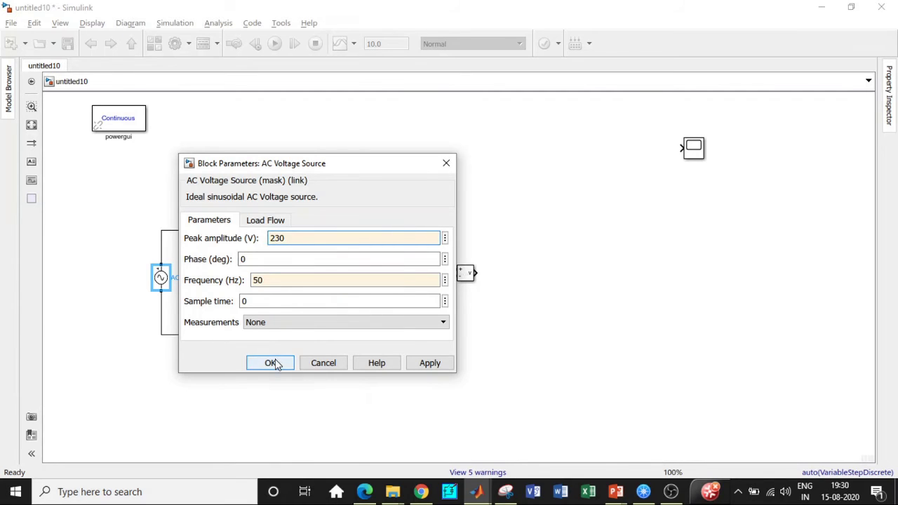
pyautogui.click(272, 362)
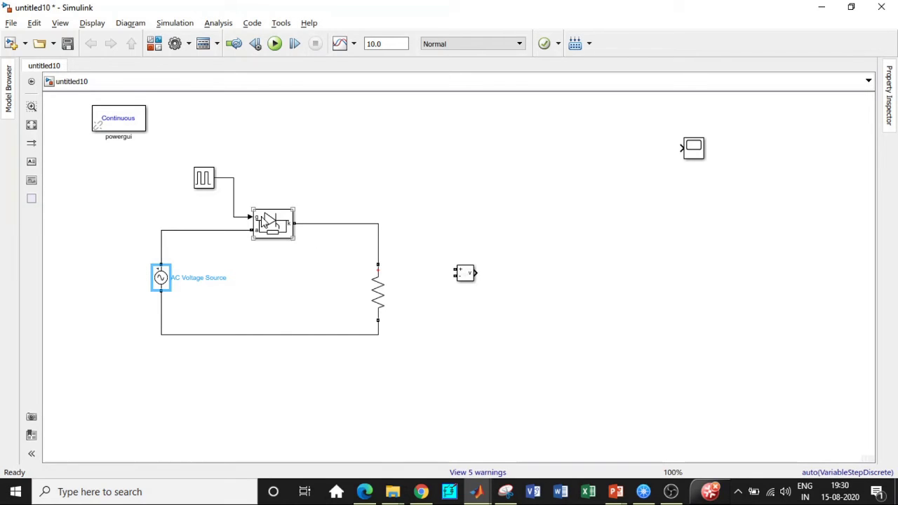
# Set the Pulse Generator's Amplitude to 100, Period to 0.02 and Pulse Width to 50
pyautogui.doubleClick(207, 186)
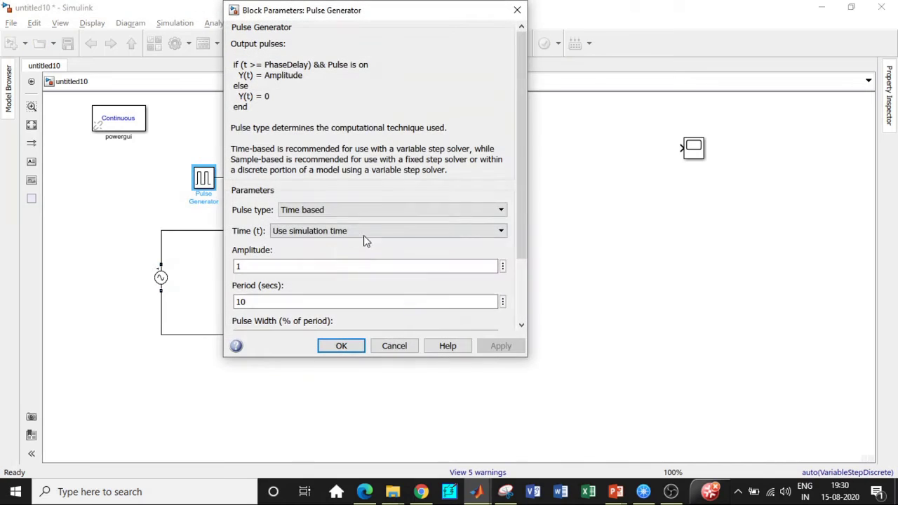
pyautogui.scroll(-3, 327, 127)
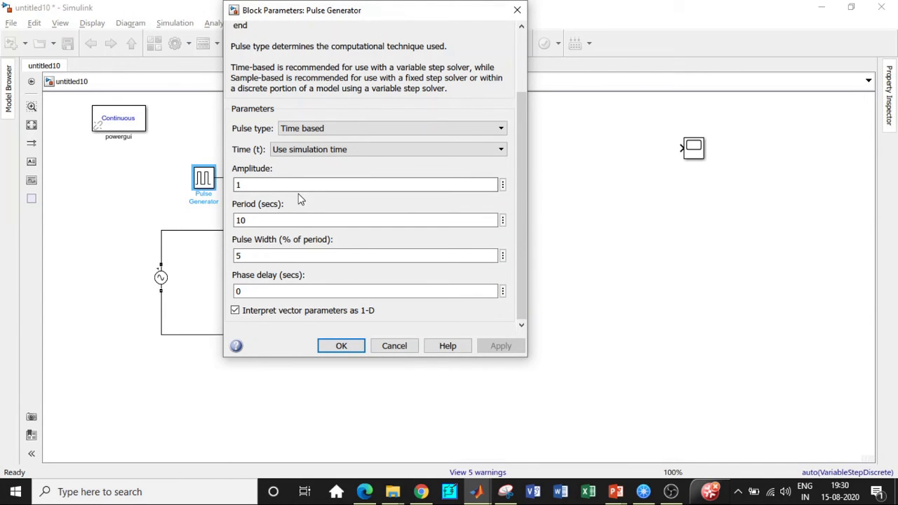
pyautogui.doubleClick(276, 185)
pyautogui.write('1')
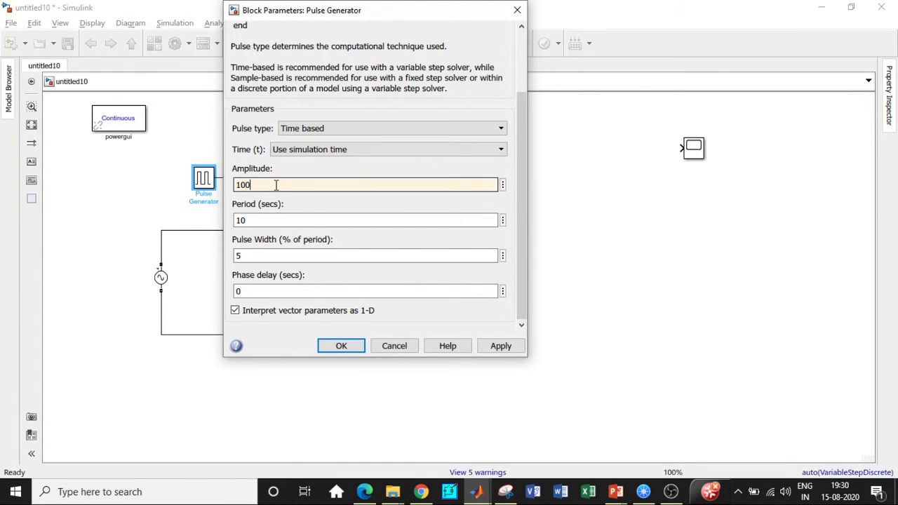
pyautogui.write('00')
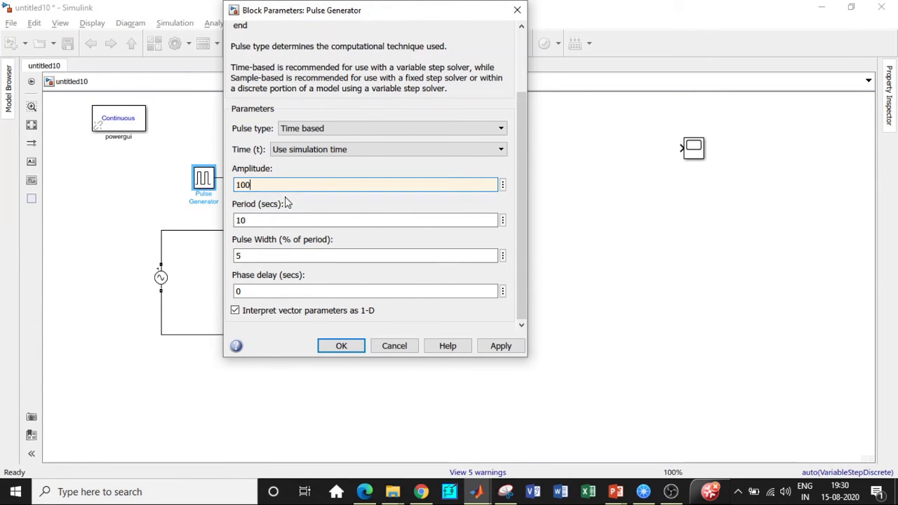
pyautogui.doubleClick(261, 220)
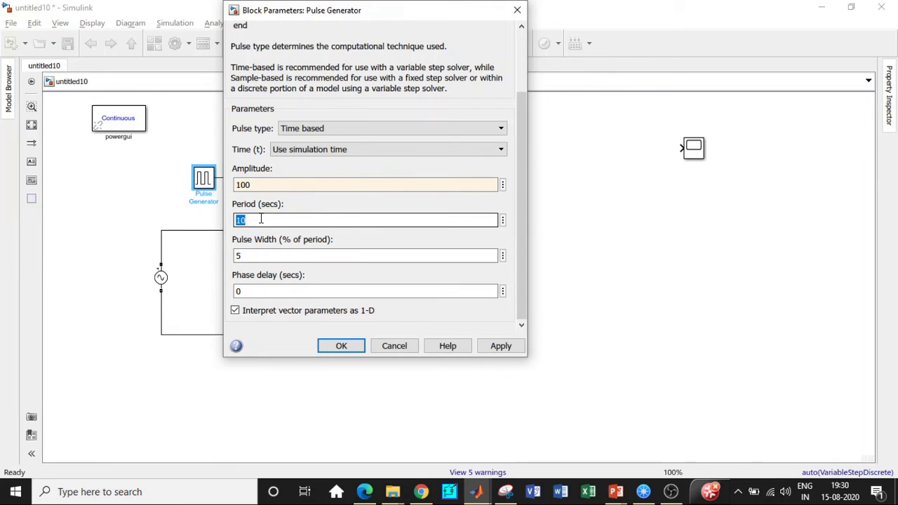
pyautogui.write('0')
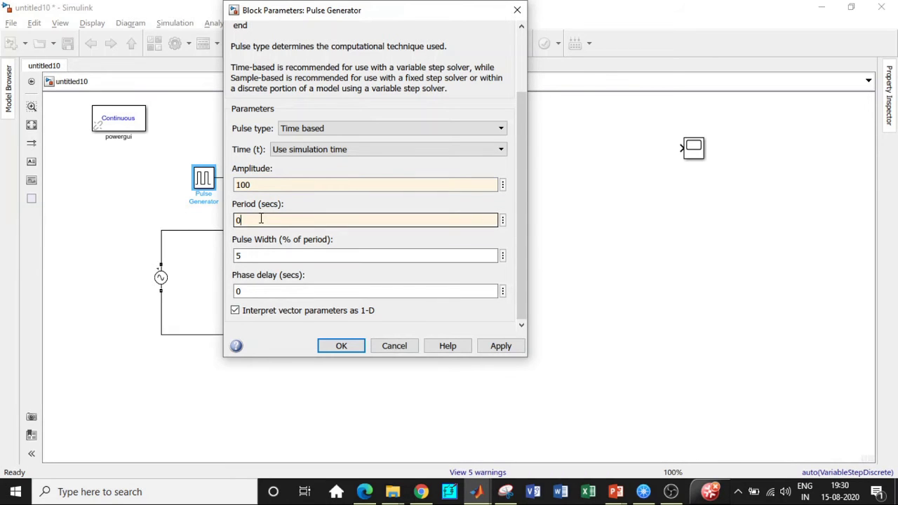
pyautogui.write('.02')
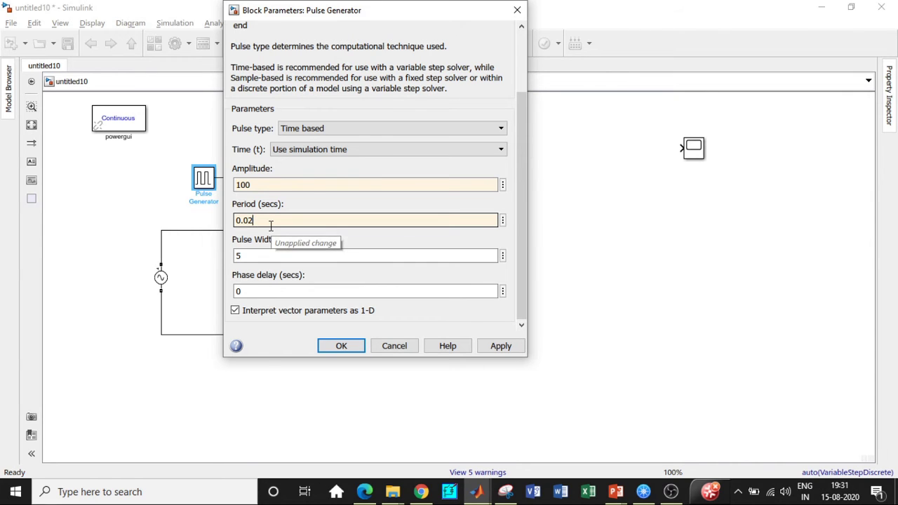
pyautogui.doubleClick(260, 255)
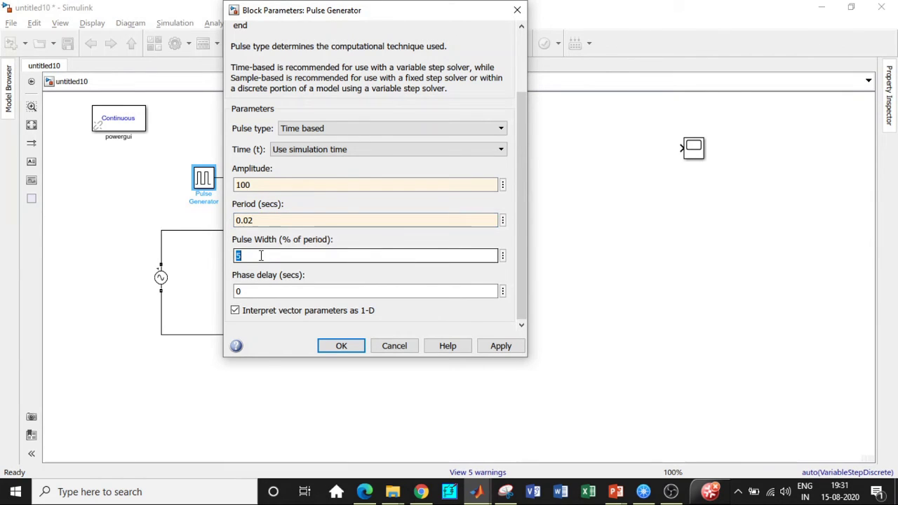
pyautogui.write('50')
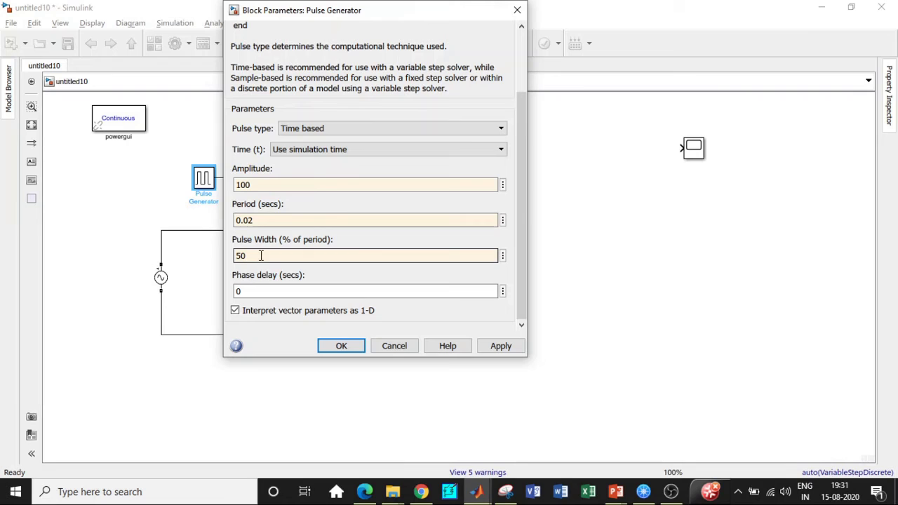
pyautogui.click(341, 345)
pyautogui.click(334, 380)
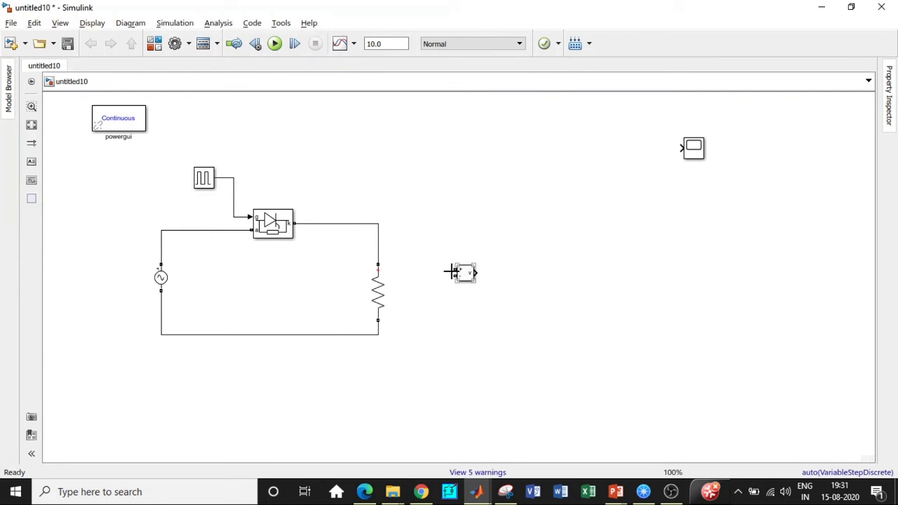
# Wire the voltmeter's + and - across the thyristor, its output to the Scope, and set stop time 1
pyautogui.moveTo(453, 270); pyautogui.dragTo(222, 231)
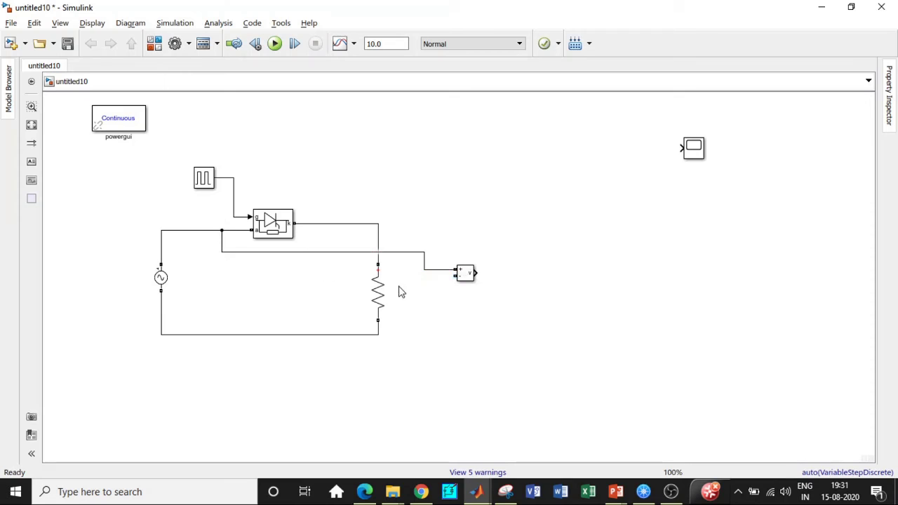
pyautogui.moveTo(456, 275); pyautogui.dragTo(310, 223)
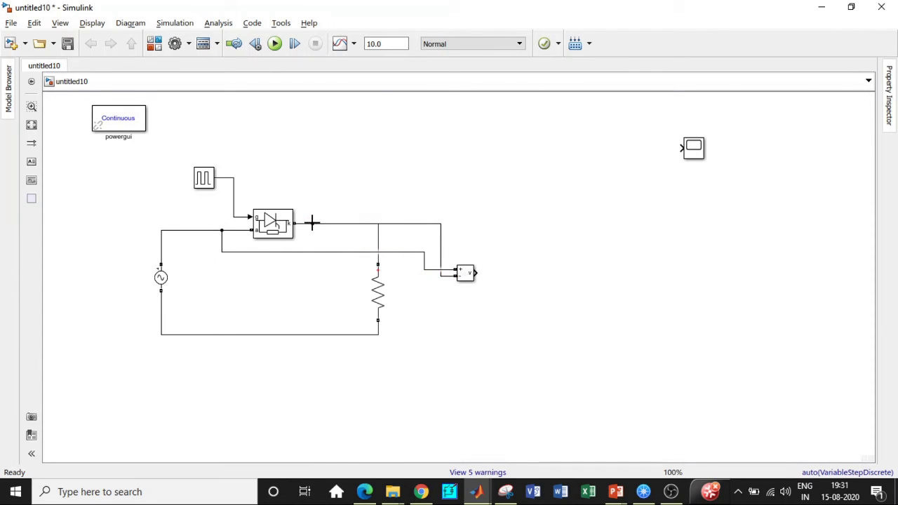
pyautogui.moveTo(476, 272); pyautogui.dragTo(231, 178)
pyautogui.click(688, 158)
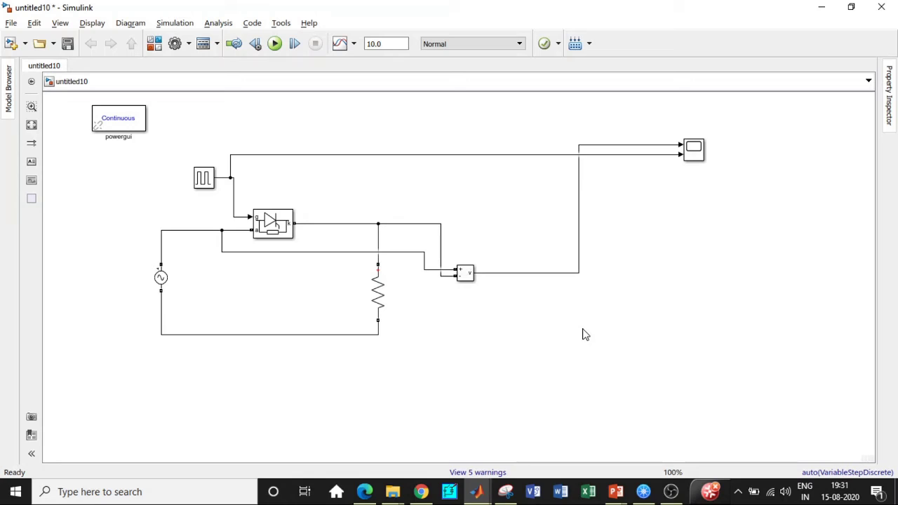
pyautogui.click(391, 43)
pyautogui.write('1')
# Run the simulation, open the Scope maximized, and select the Zoom In tool
pyautogui.click(275, 43)
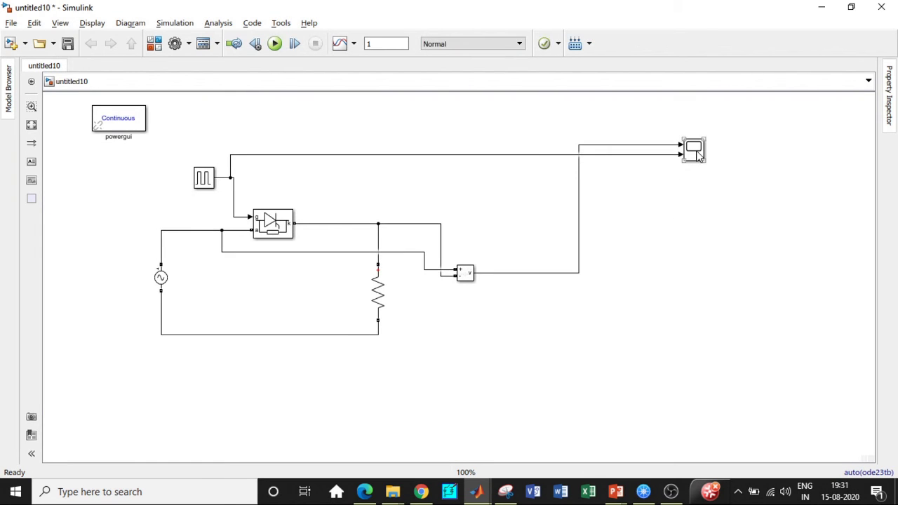
pyautogui.click(695, 156)
pyautogui.doubleClick(696, 156)
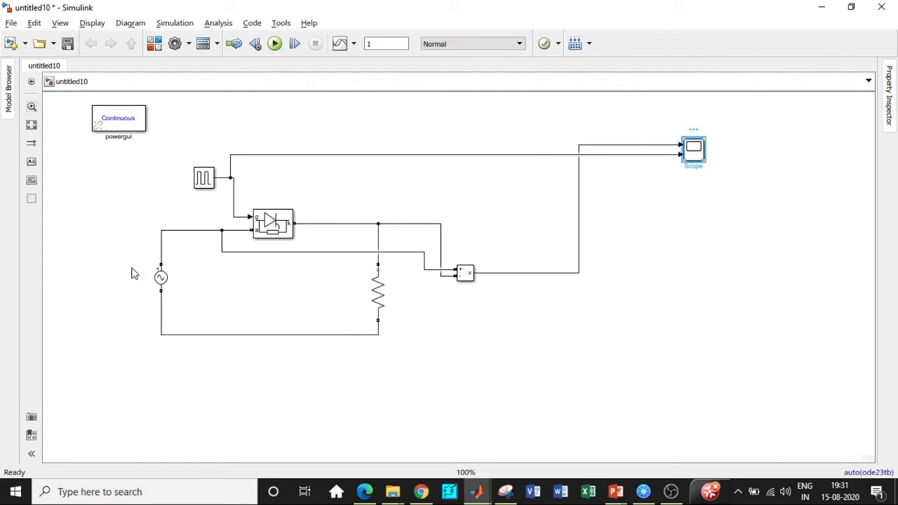
pyautogui.click(587, 70)
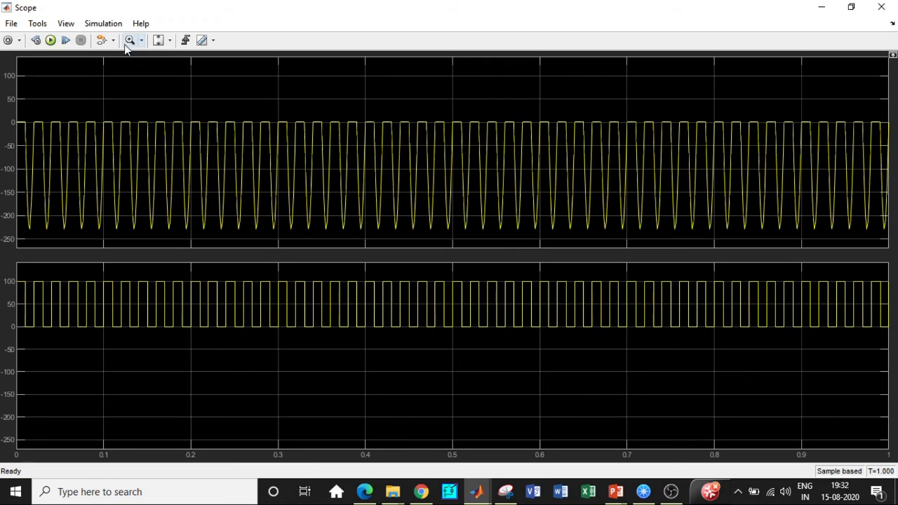
pyautogui.click(128, 41)
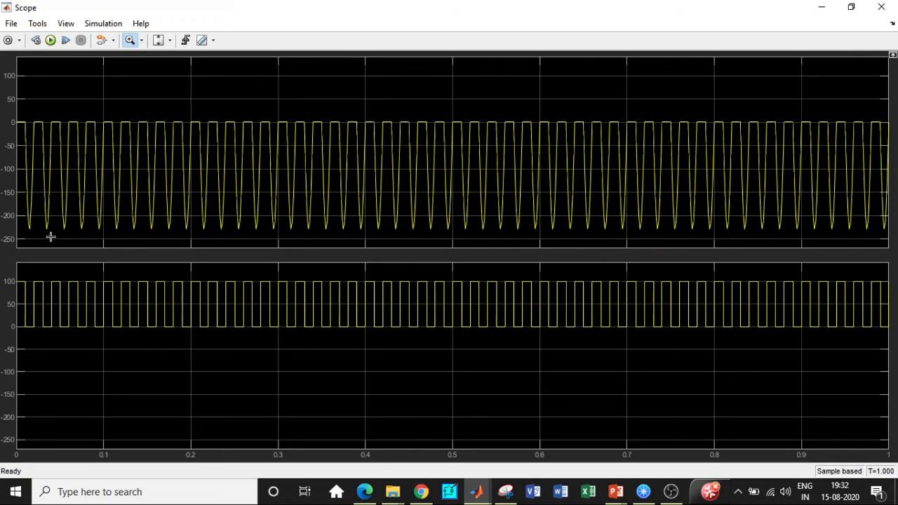
# Zoom the thyristor-voltage and pulse plots to roughly 0–0.067 s
pyautogui.moveTo(52, 236); pyautogui.dragTo(14, 105)
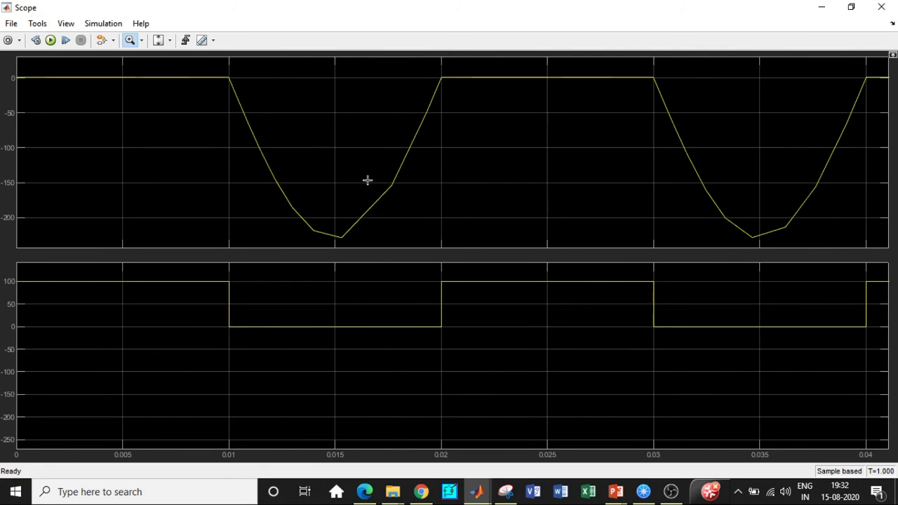
pyautogui.scroll(-10, 381, 332)
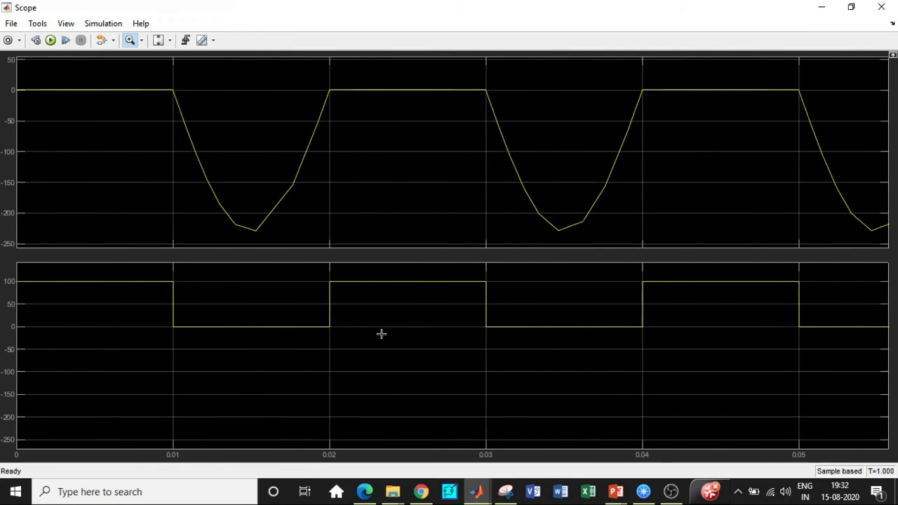
pyautogui.scroll(-6, 380, 334)
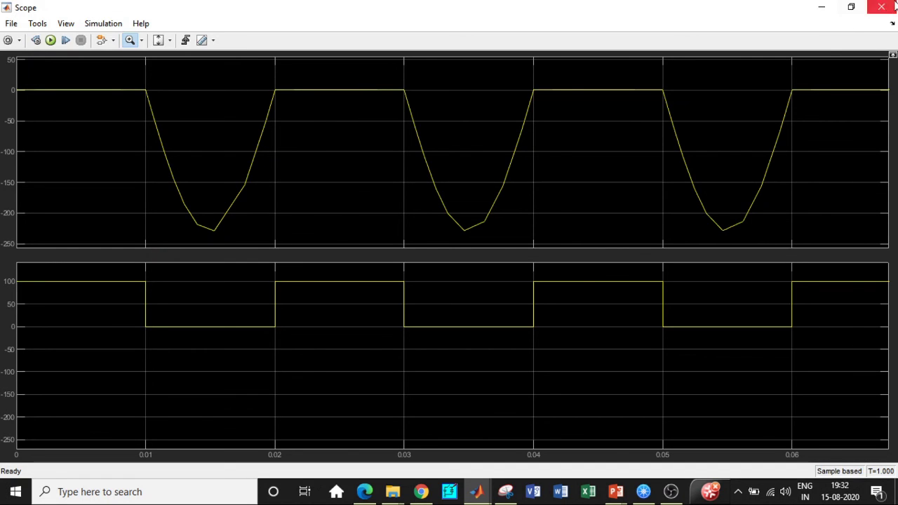
# Close the Scope and change the Pulse Generator's pulse width to 5%
pyautogui.click(881, 7)
pyautogui.click(203, 178)
pyautogui.doubleClick(204, 178)
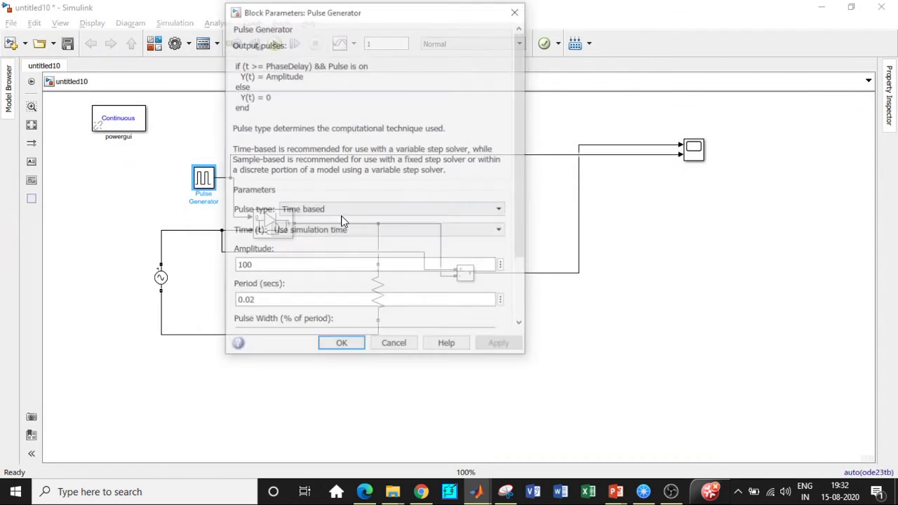
pyautogui.scroll(-3, 524, 248)
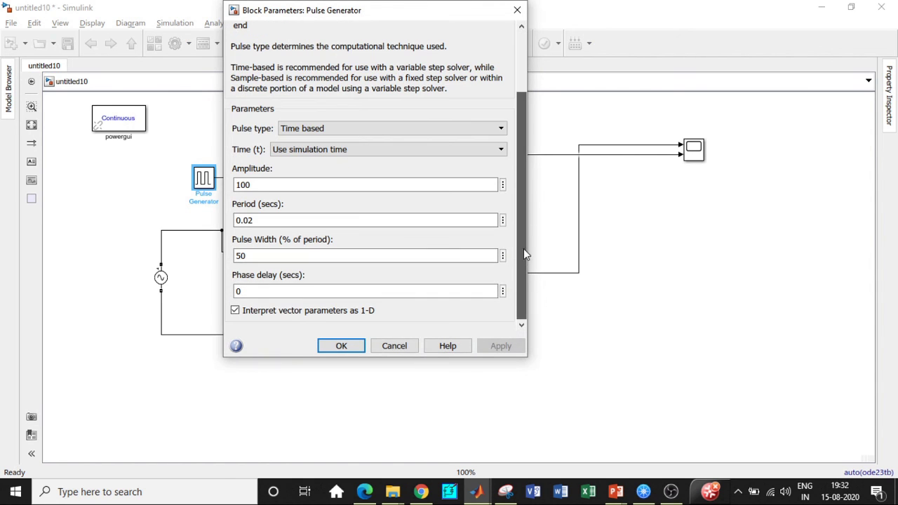
pyautogui.doubleClick(270, 255)
pyautogui.write('5')
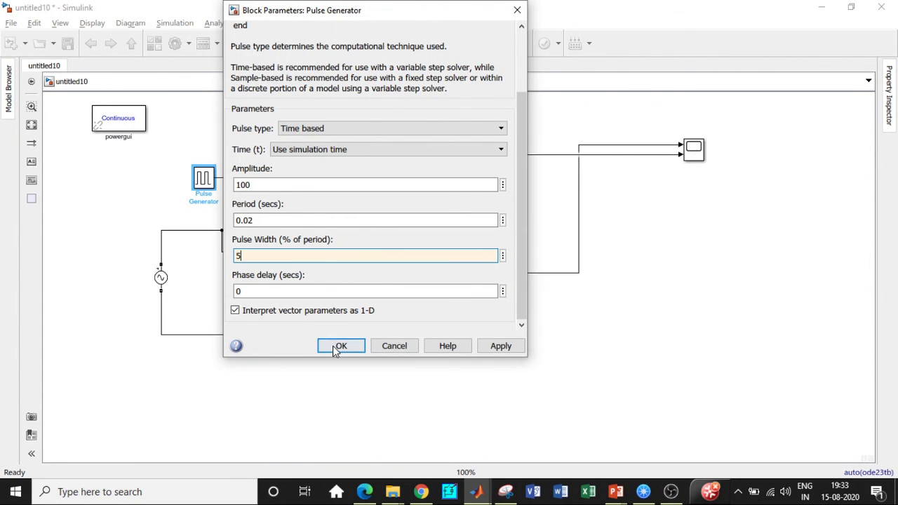
pyautogui.click(341, 345)
# Rerun the simulation, inspect the narrower pulses zoomed to 0–0.07 s, then close the Scope
pyautogui.click(275, 44)
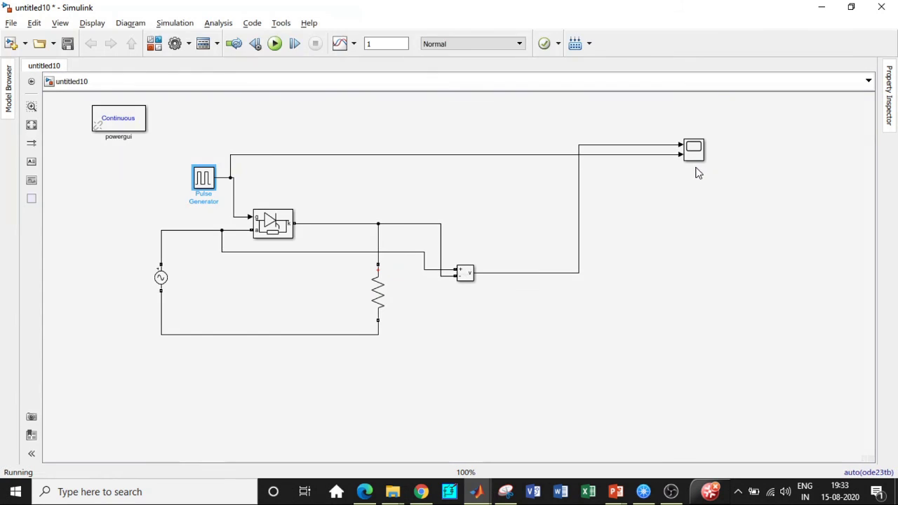
pyautogui.doubleClick(692, 150)
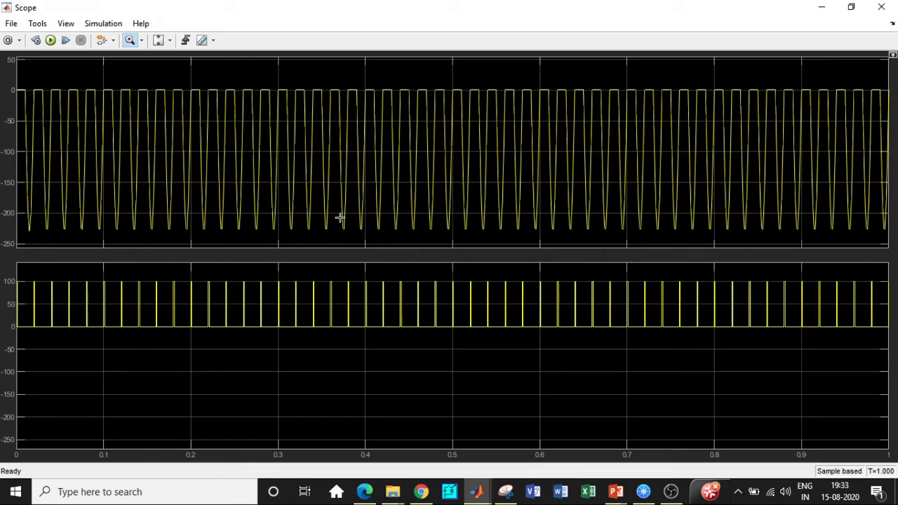
pyautogui.moveTo(77, 240); pyautogui.dragTo(15, 86)
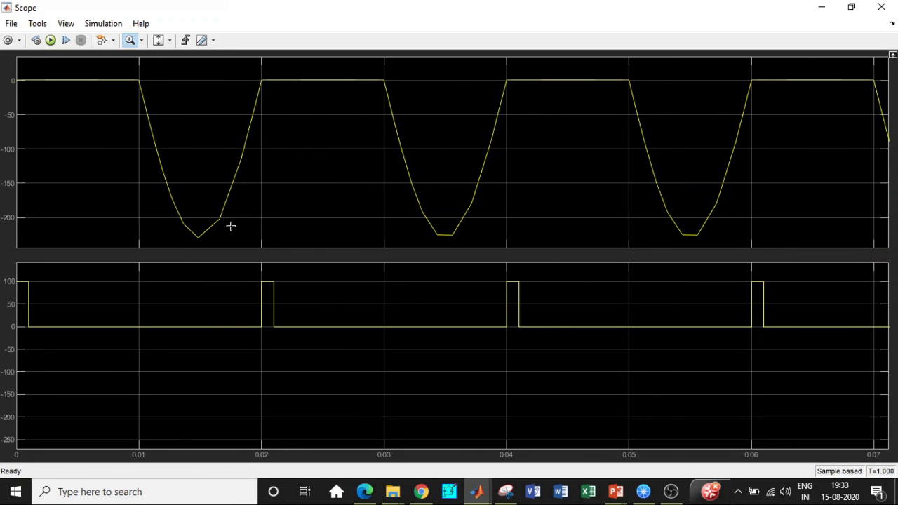
pyautogui.click(881, 7)
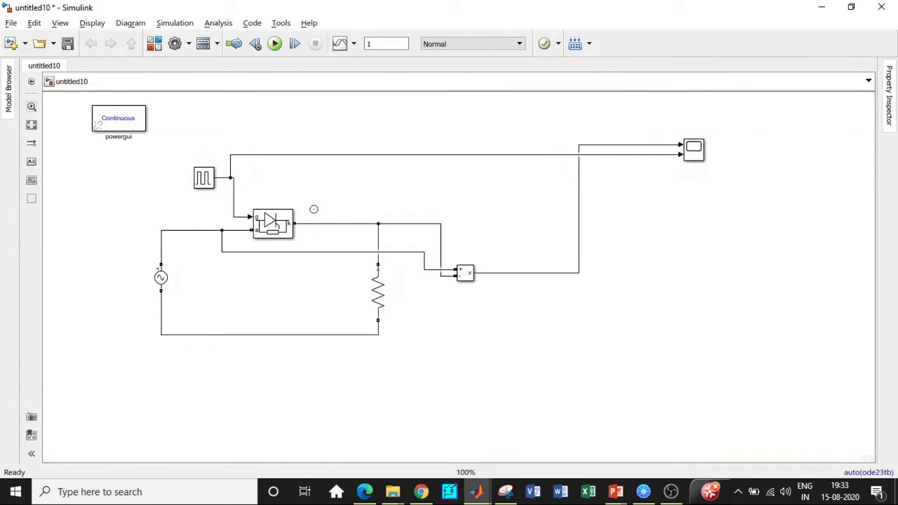
pyautogui.click(275, 231)
pyautogui.click(292, 290)
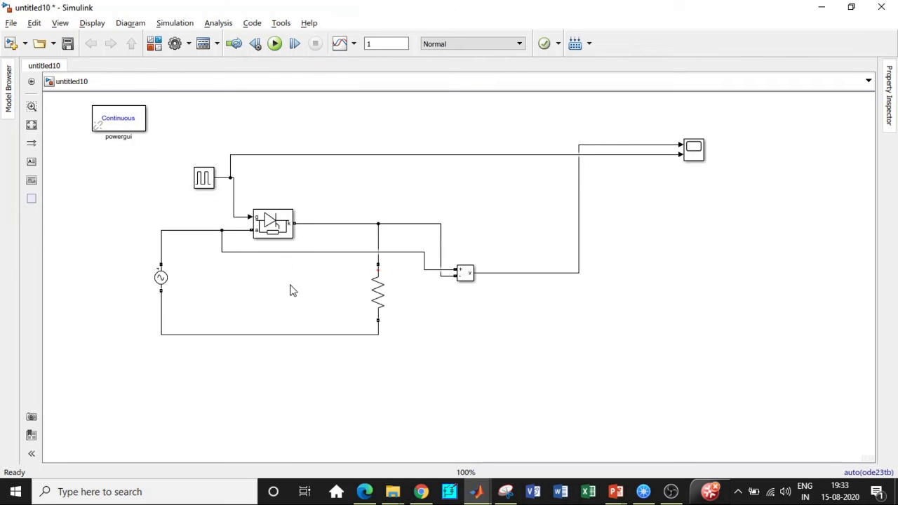